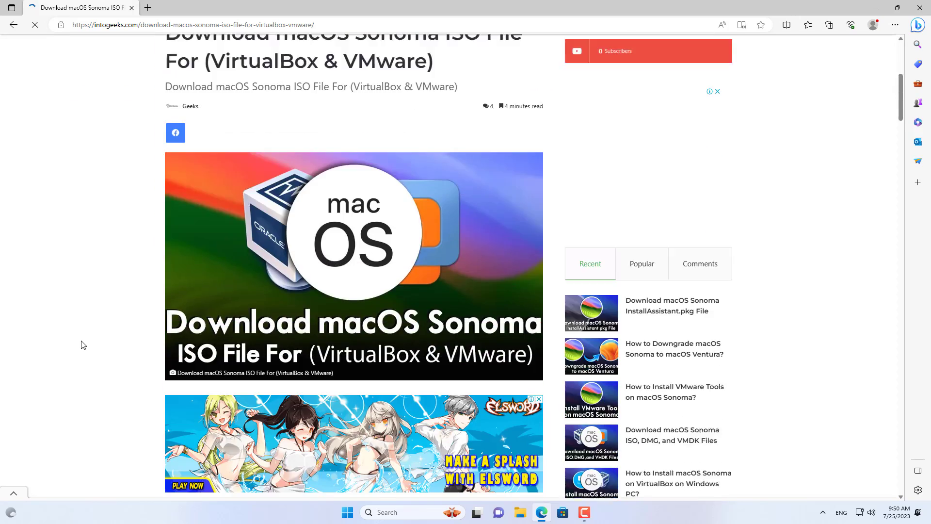
scroll(81, 346, down, 20)
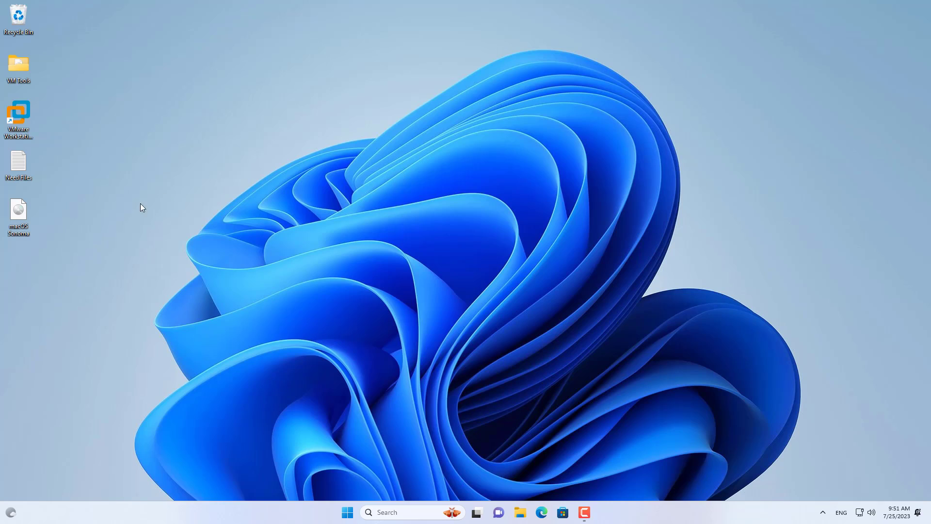
Check the file type and size of the macOS Sonoma ISO on the desktop in its properties
right_click(24, 211)
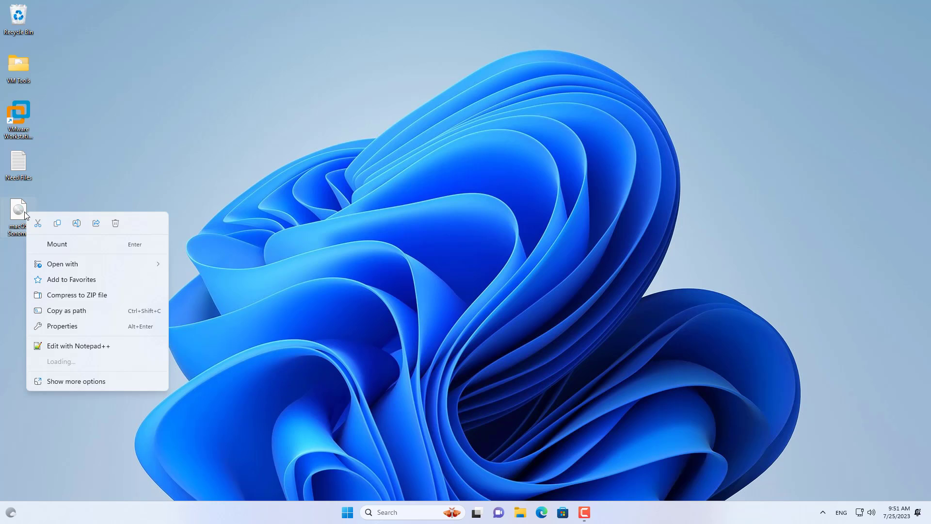
click(99, 327)
drag(264, 147, 176, 152)
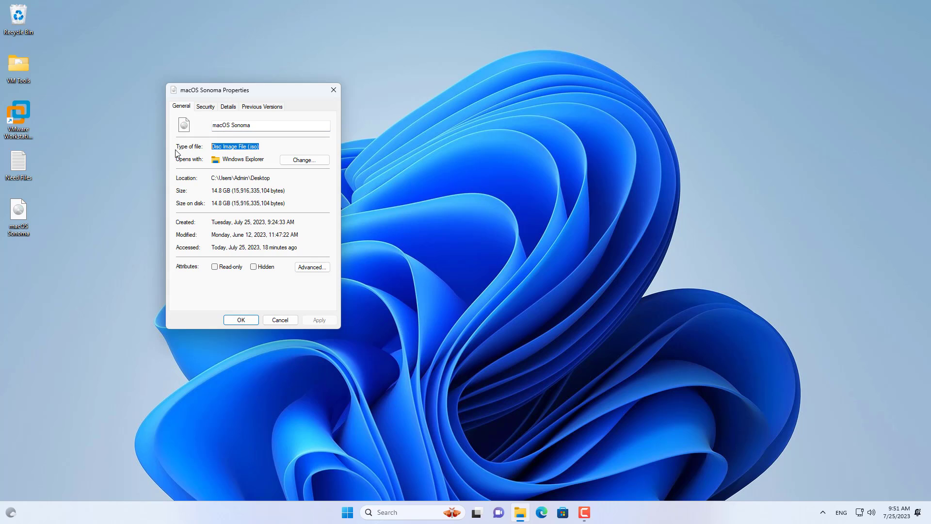
drag(287, 190, 145, 188)
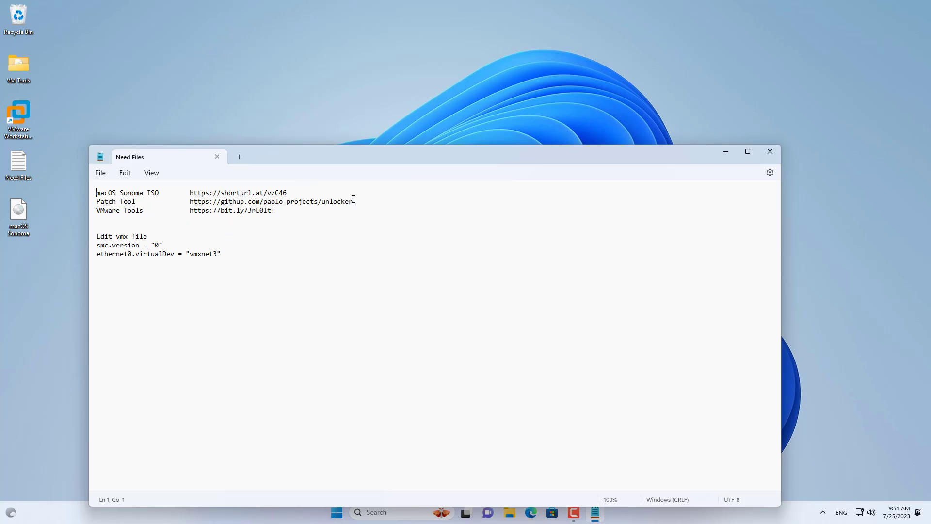
Open the latest Unlocker 3.0.5 release of the paolo-projects/unlocker patch tool on GitHub
drag(353, 199, 182, 203)
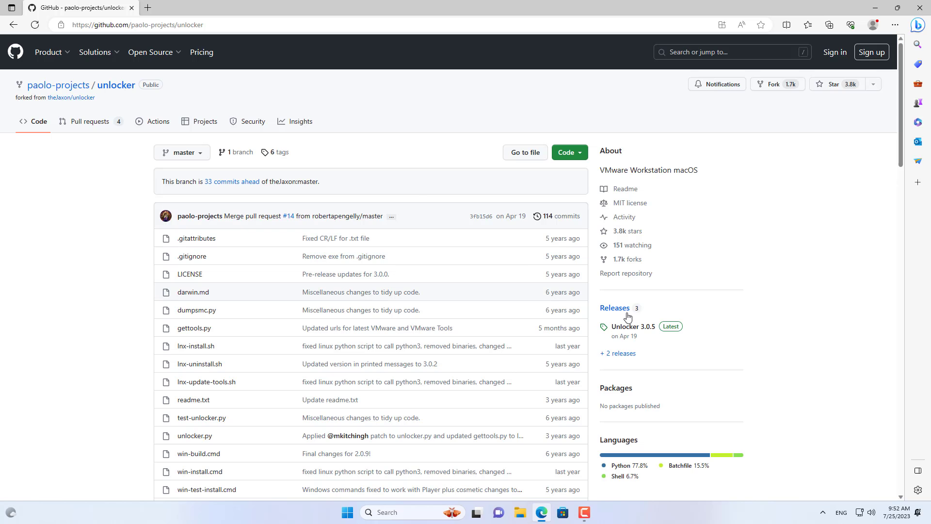
click(657, 329)
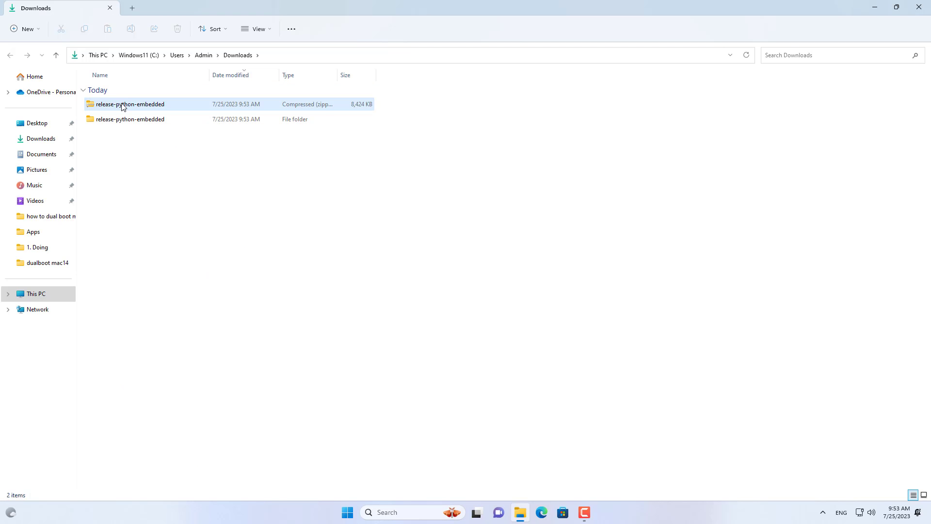
Run the win-install script from the extracted release-python-embedded folder in Downloads as administrator
click(121, 104)
click(121, 120)
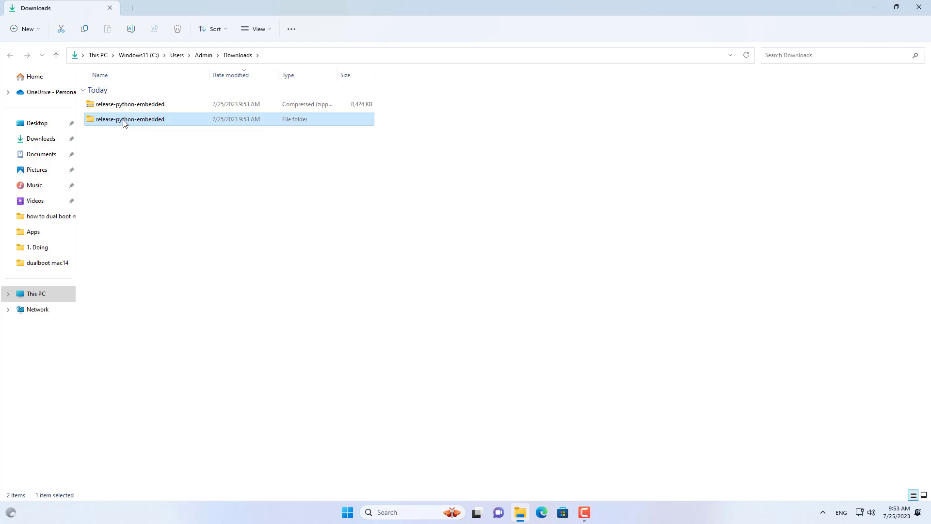
double_click(127, 126)
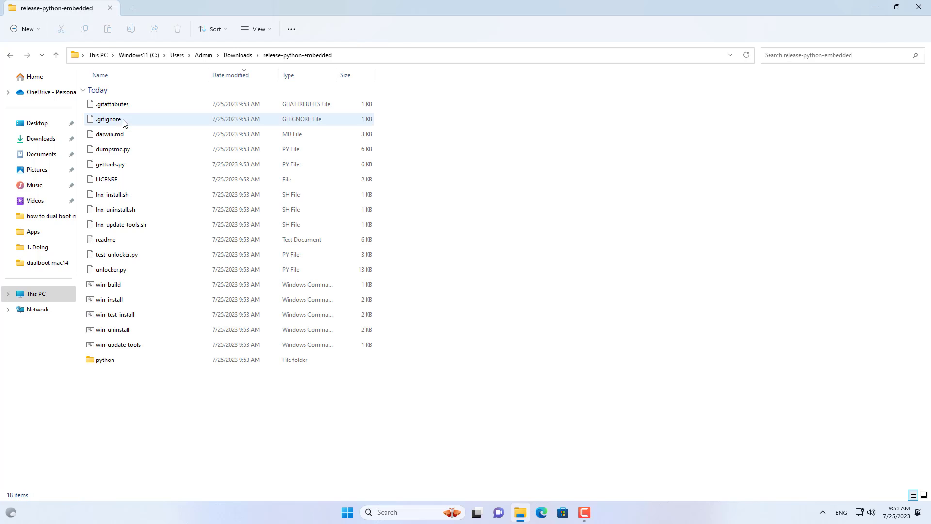
click(136, 300)
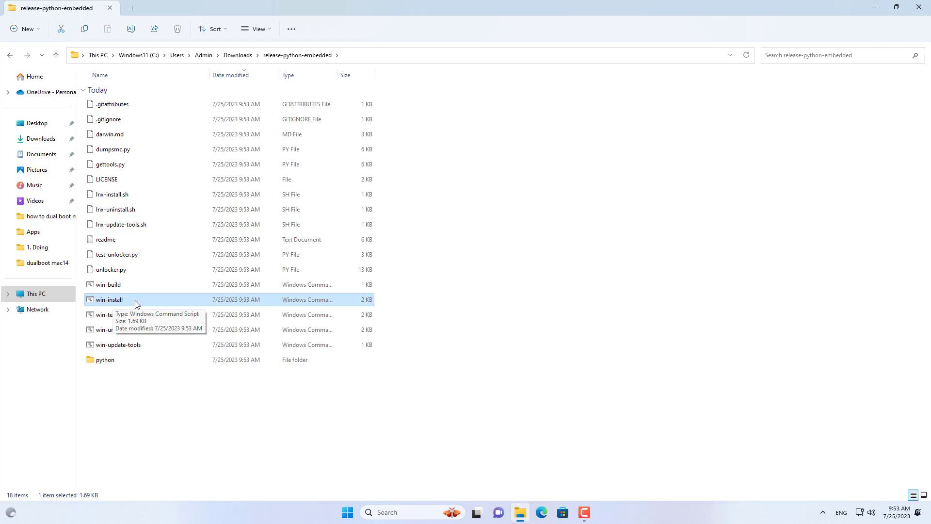
right_click(135, 301)
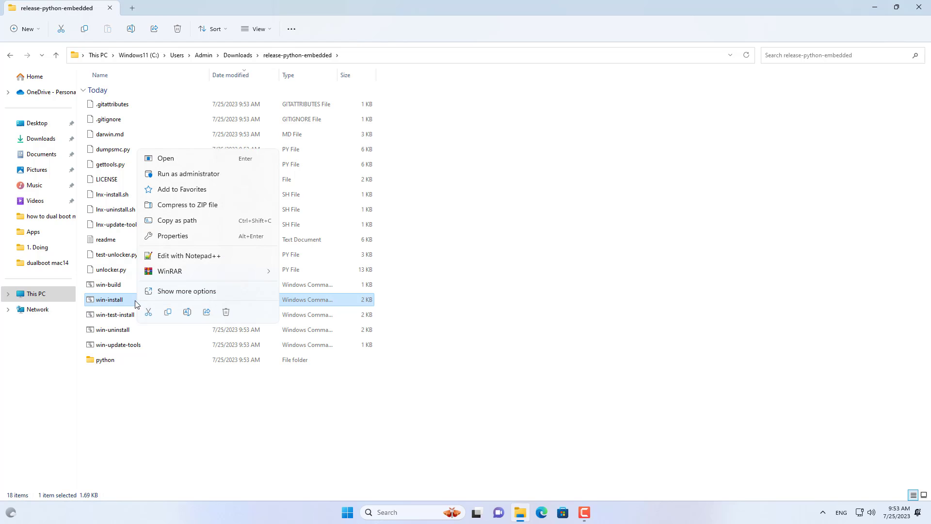
click(206, 176)
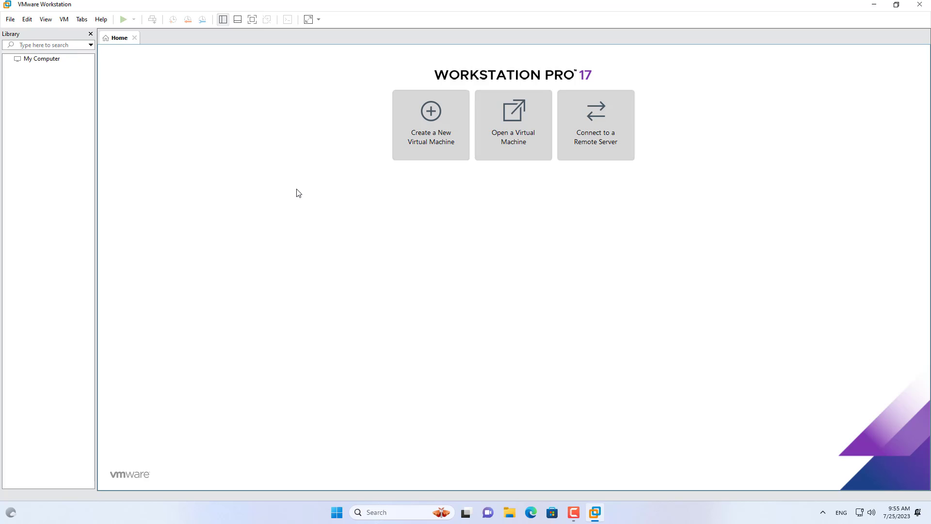
Configure a new custom virtual machine in VMware Workstation without installer media, with Apple Mac OS X as guest system and macOS 14 as version
click(431, 124)
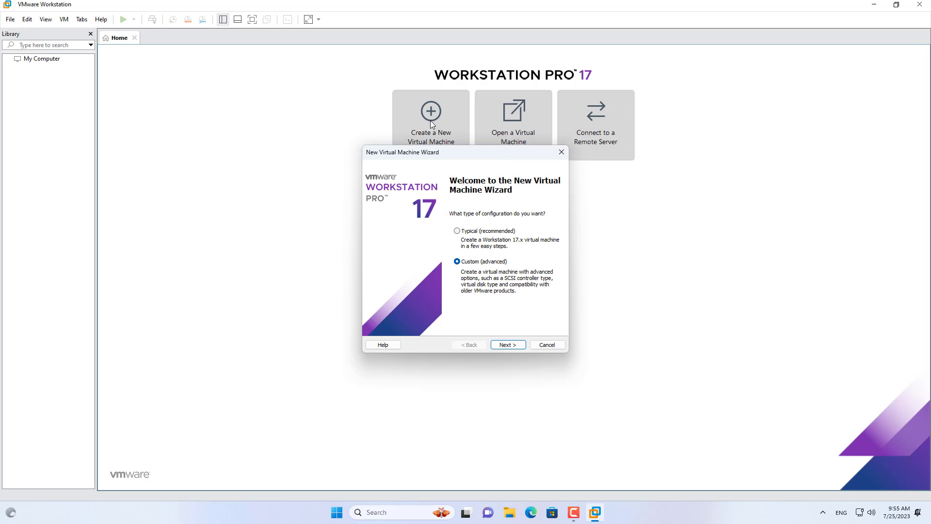
click(513, 345)
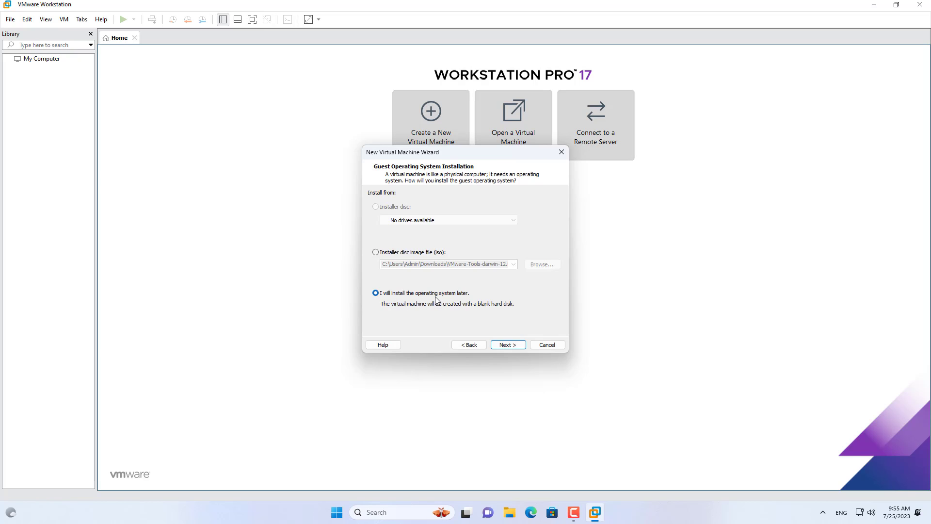
click(517, 348)
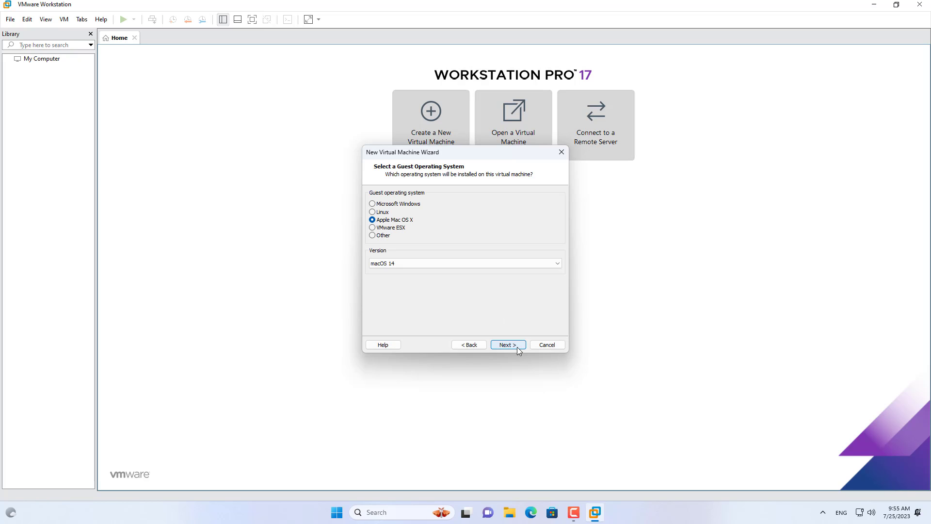
click(414, 263)
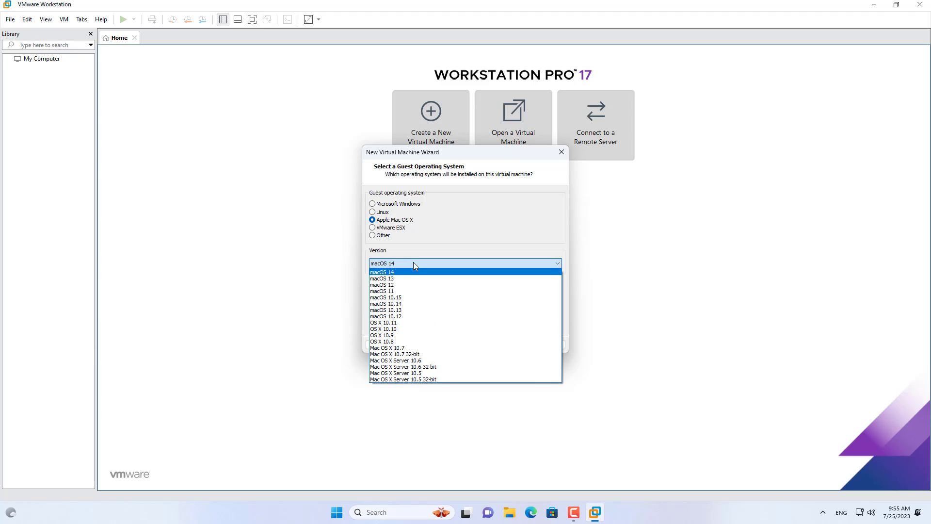
click(395, 272)
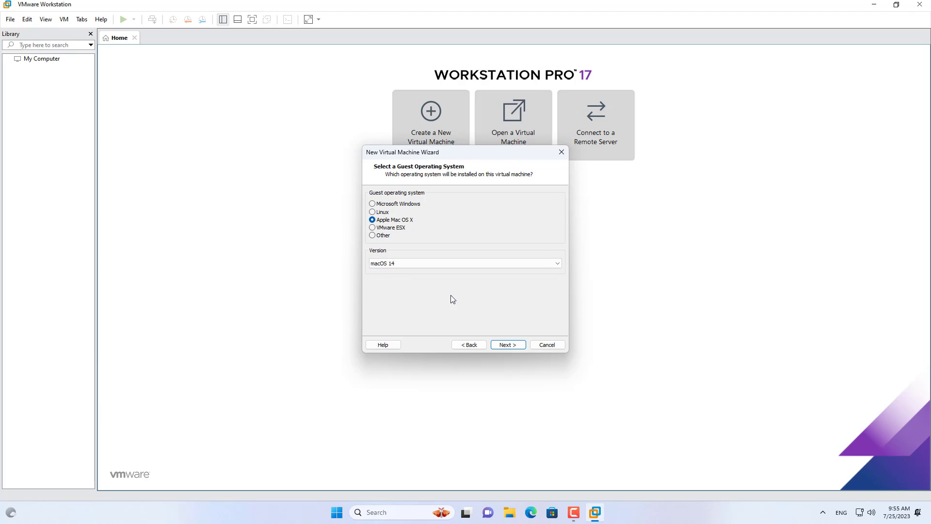
click(505, 345)
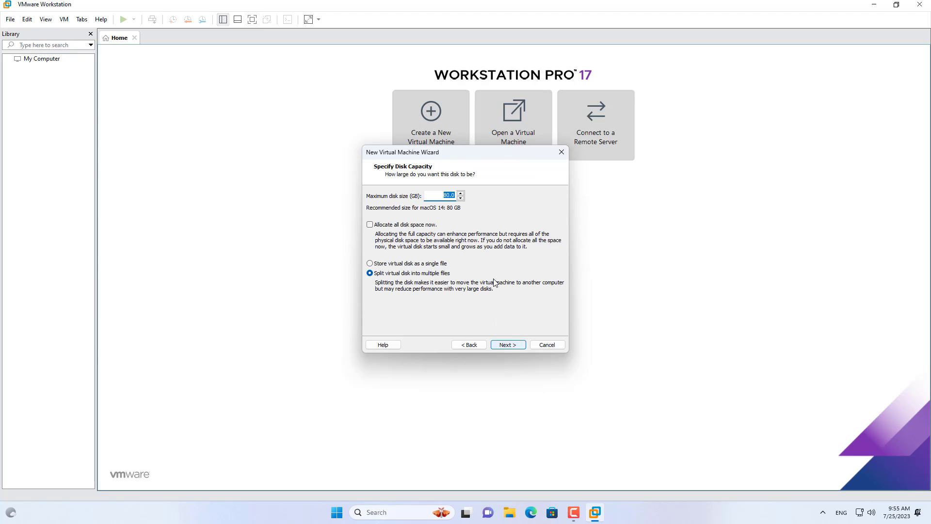
Store the virtual disk as a single file and finish creating the virtual machine
click(411, 266)
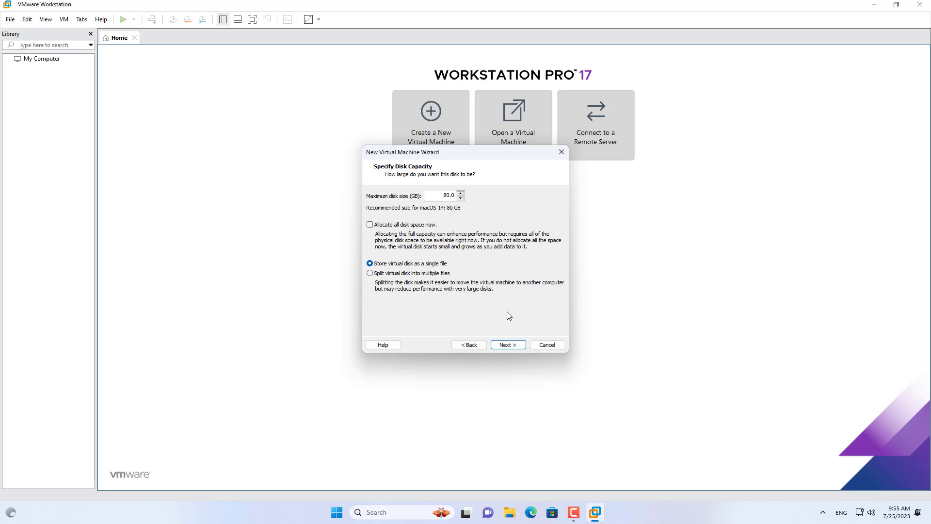
click(508, 345)
click(507, 345)
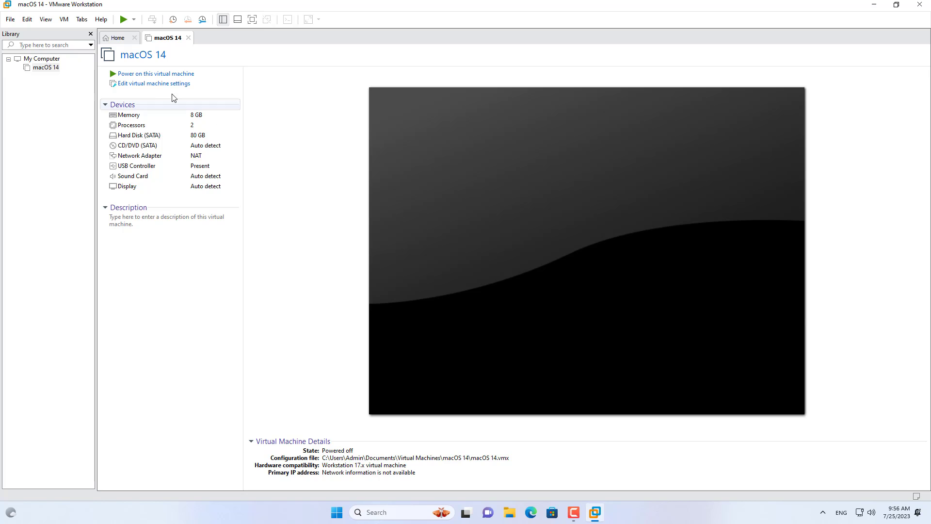
Set the virtual machine's CD/DVD (SATA) drive to use the macOS Sonoma ISO image from the Desktop
click(143, 86)
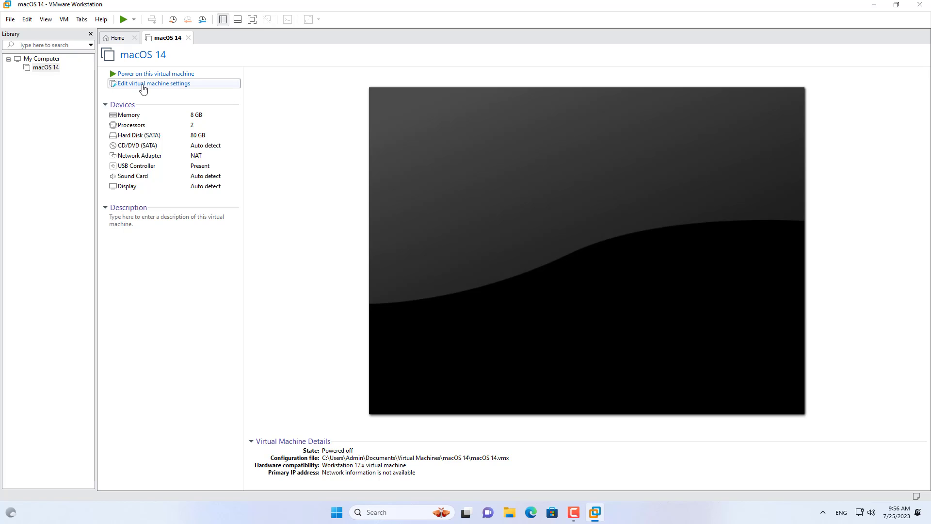
click(334, 147)
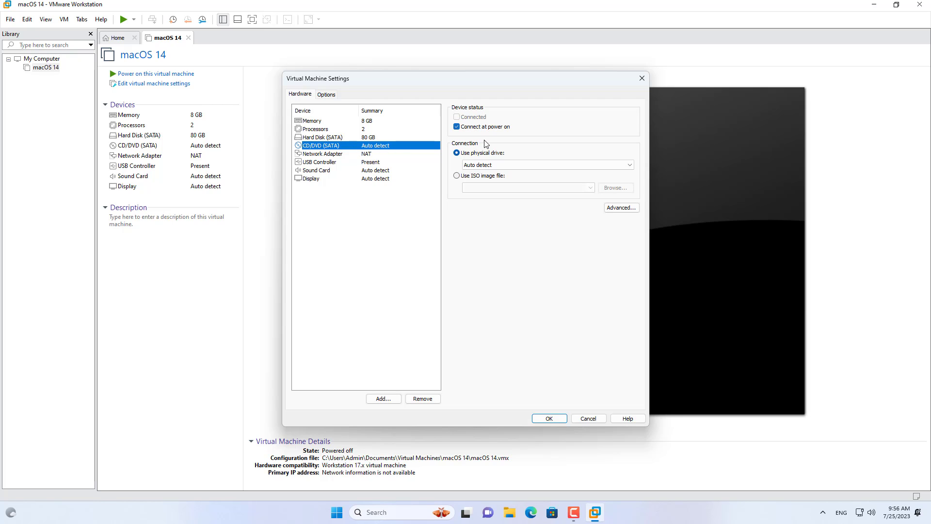
click(466, 177)
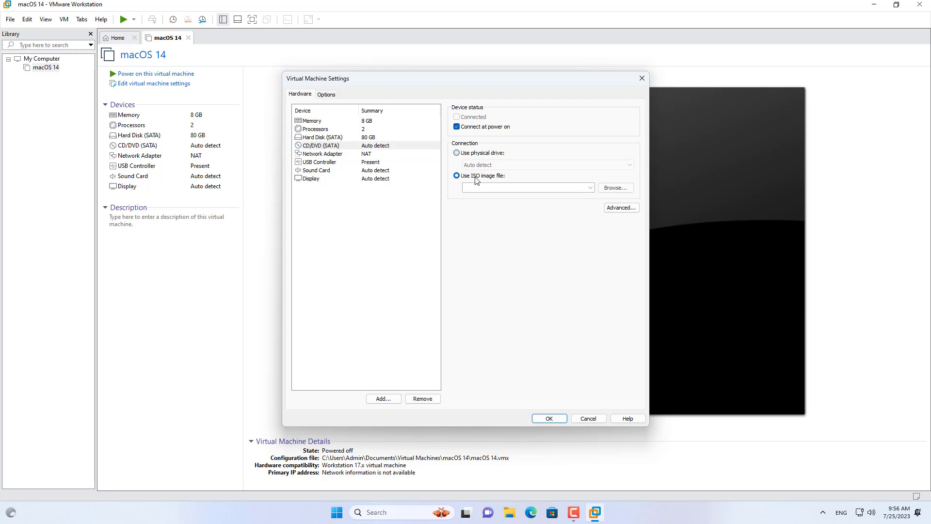
click(614, 189)
click(446, 166)
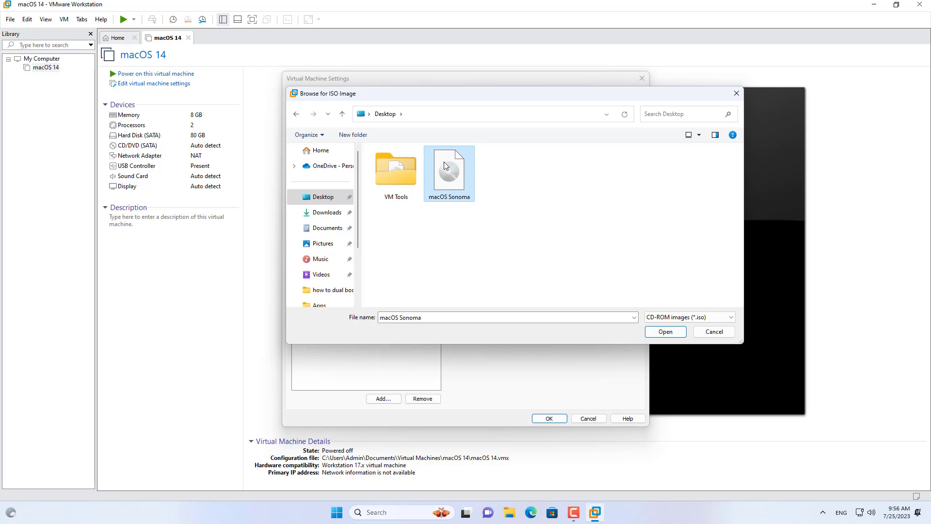
click(648, 331)
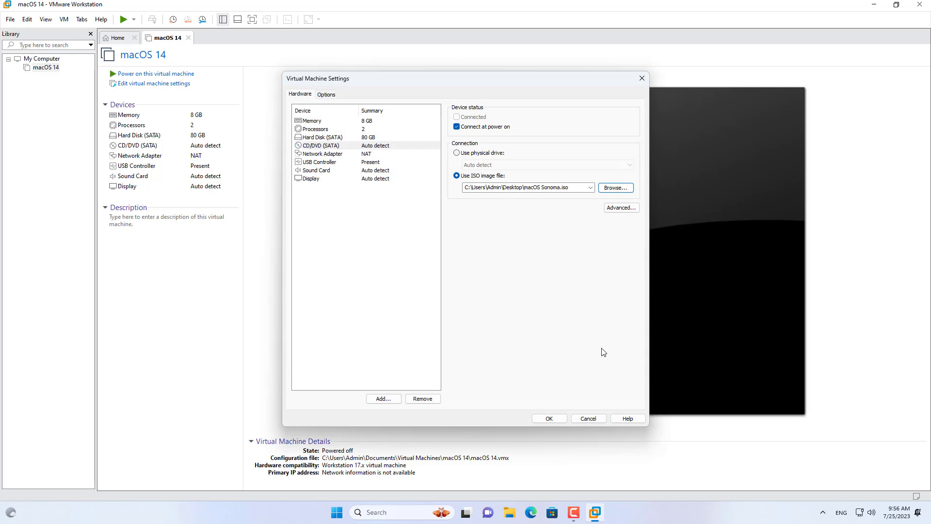
click(549, 418)
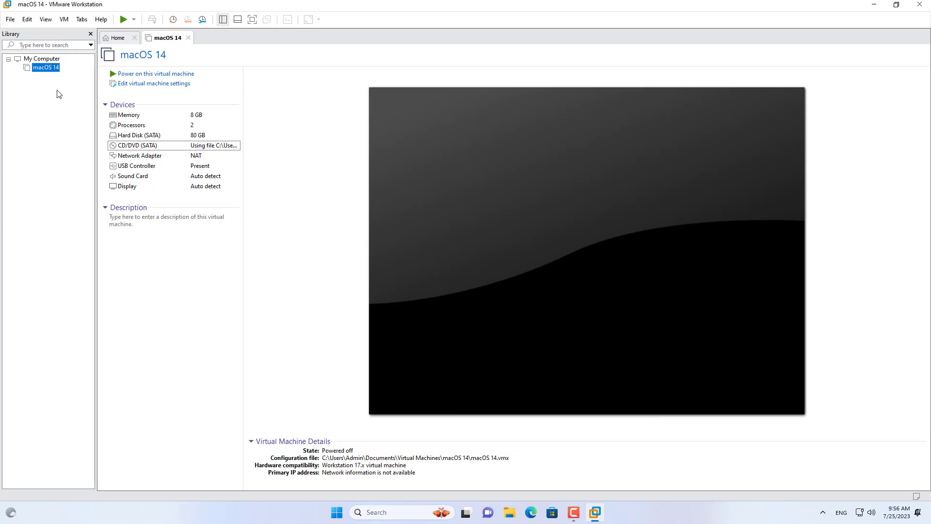
Open the macOS 14 .vmx file from the virtual machine's directory in Notepad, just this once
right_click(44, 73)
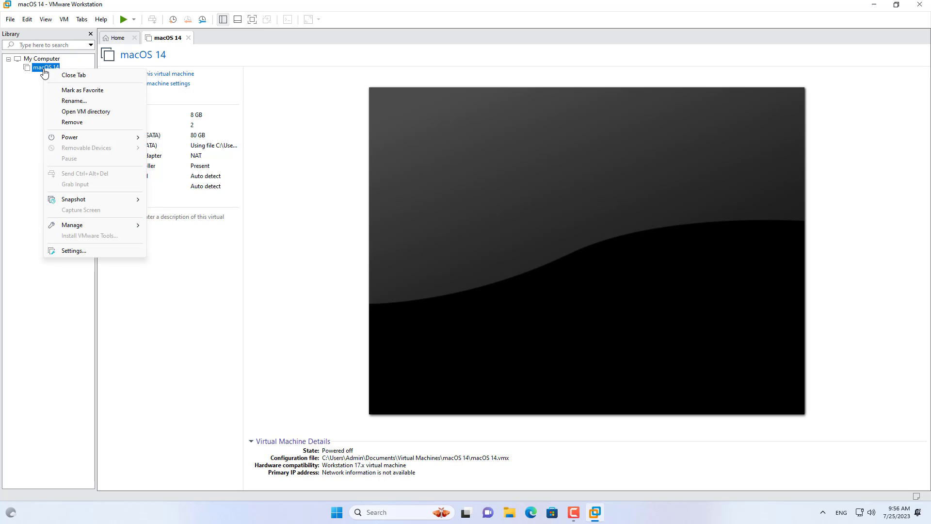
click(78, 112)
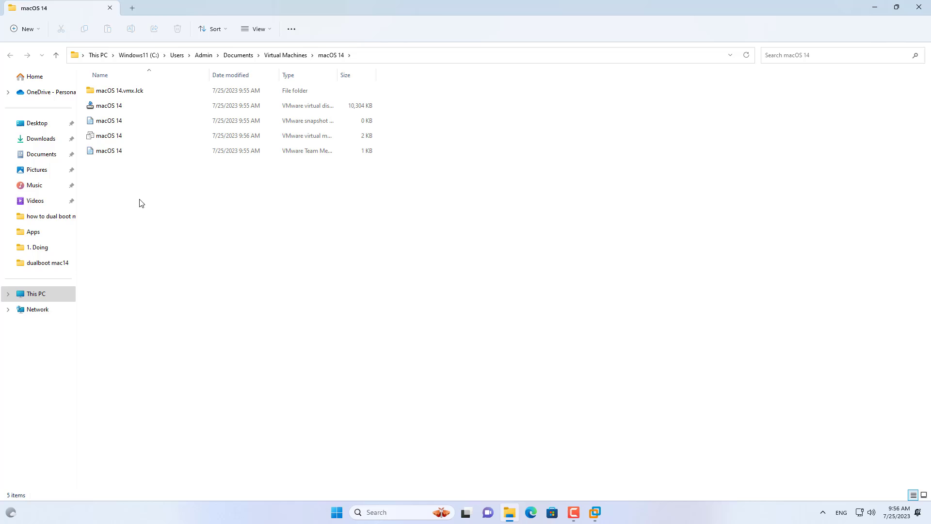
click(108, 136)
right_click(138, 138)
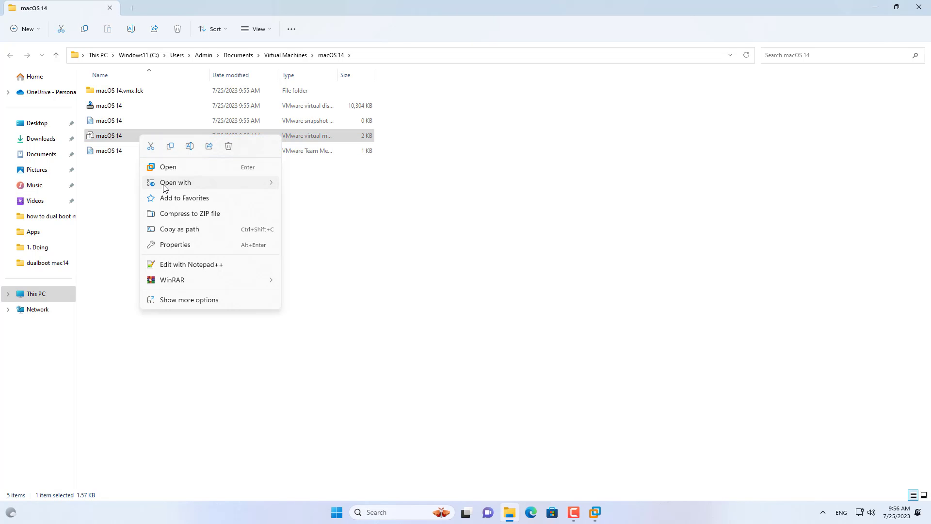
mouse_move(164, 187)
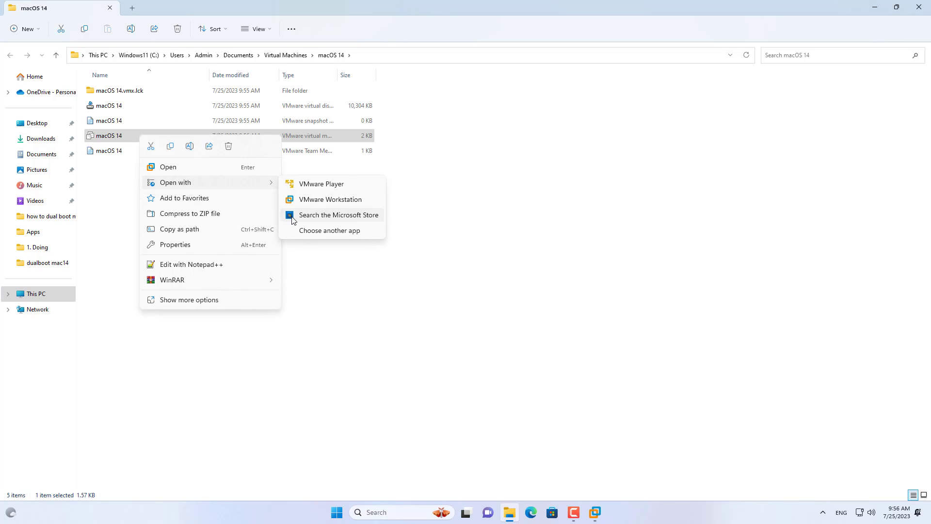
click(301, 231)
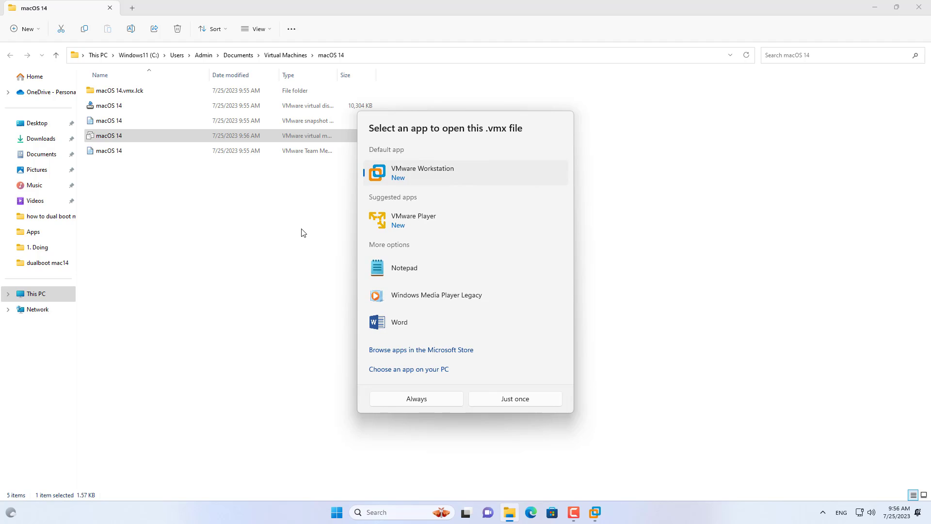
click(408, 269)
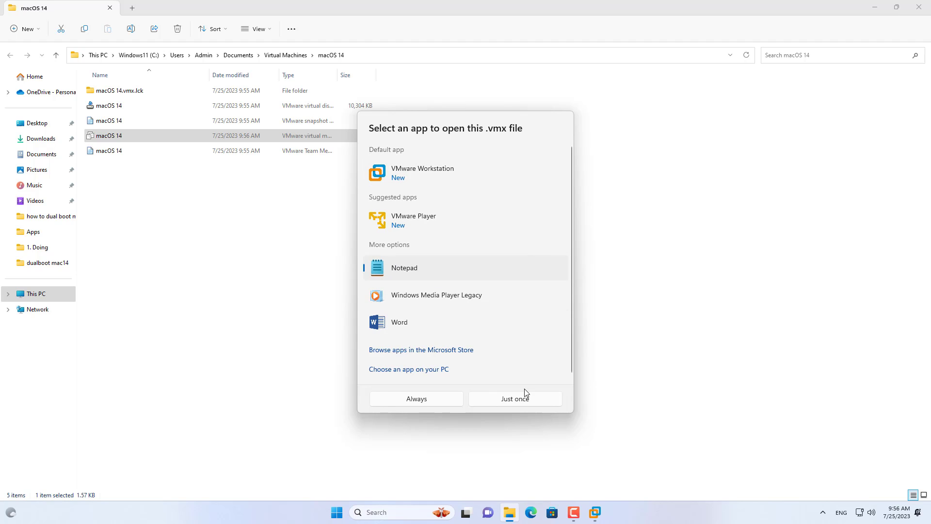
click(527, 402)
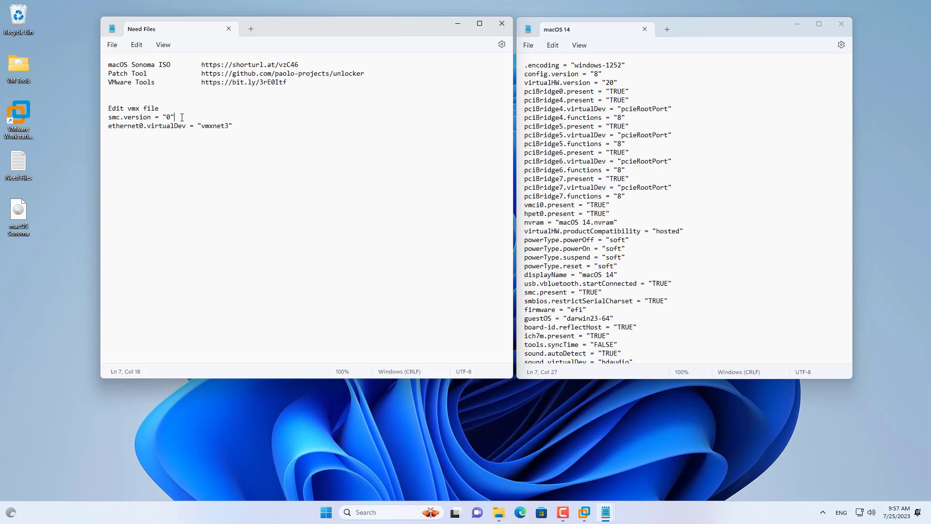
Copy the line smc.version = "0" from the Need Files notes to the end of the macOS 14 .vmx file
drag(174, 117, 112, 120)
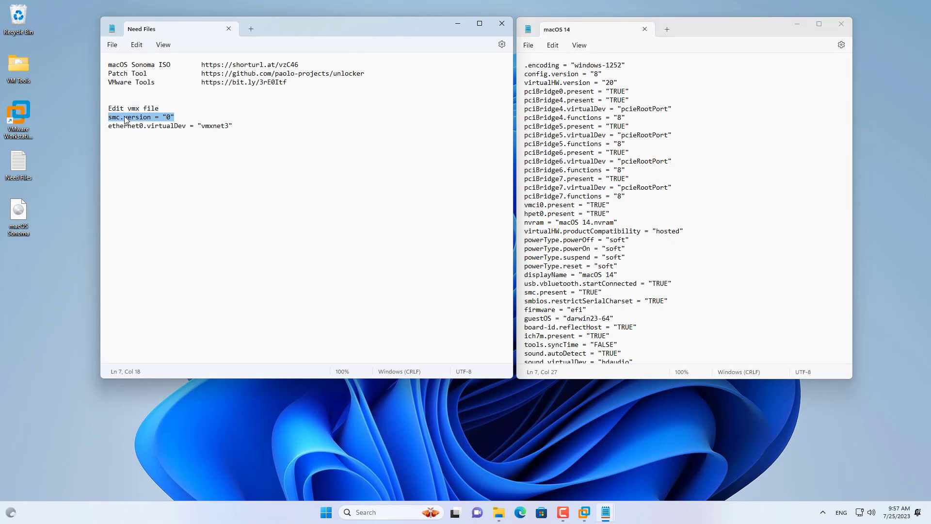
right_click(125, 120)
click(158, 170)
scroll(720, 225, down, 7)
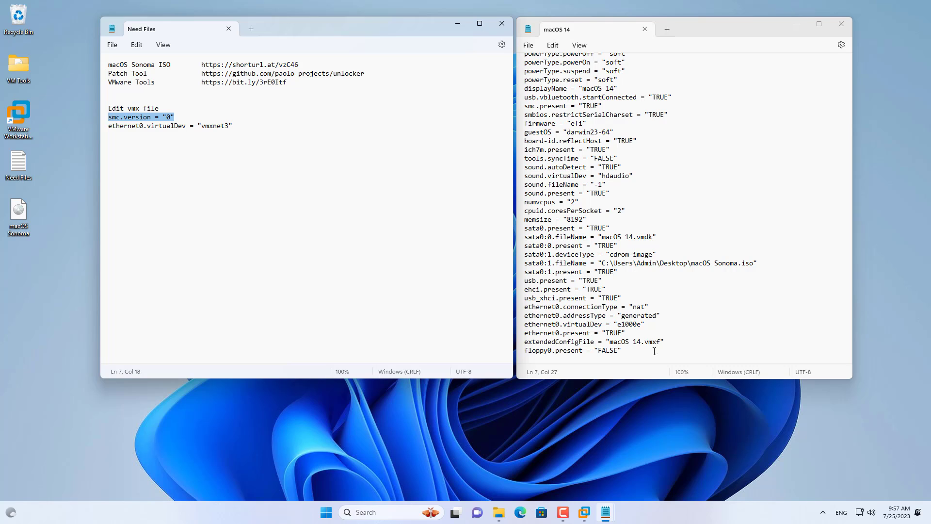
click(636, 354)
right_click(637, 352)
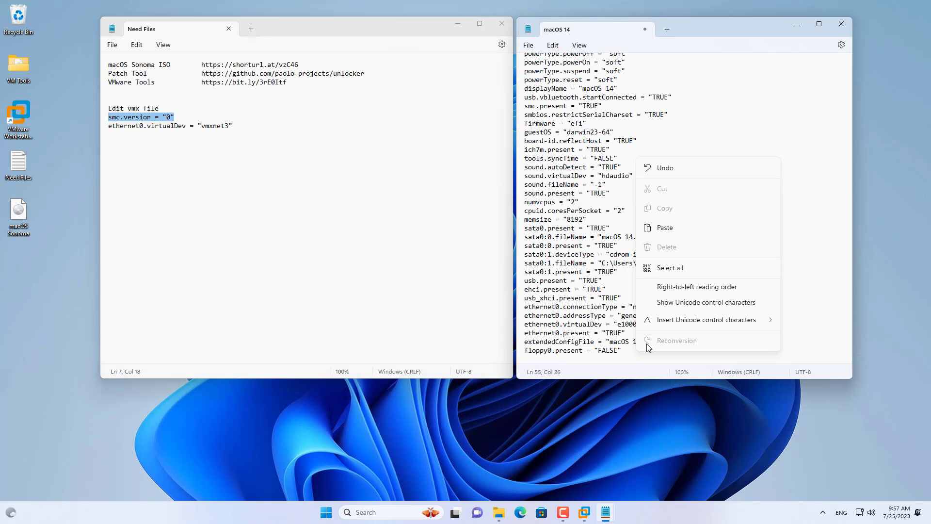
click(687, 231)
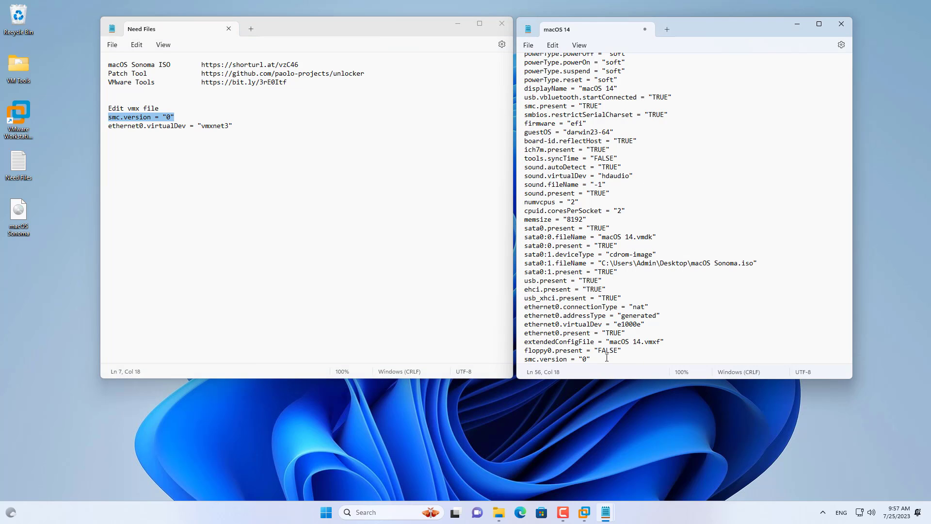
Change the ethernet0.virtualDev value in the macOS 14 .vmx file to "vmxnet3", matching the Need Files notes
drag(606, 357, 483, 357)
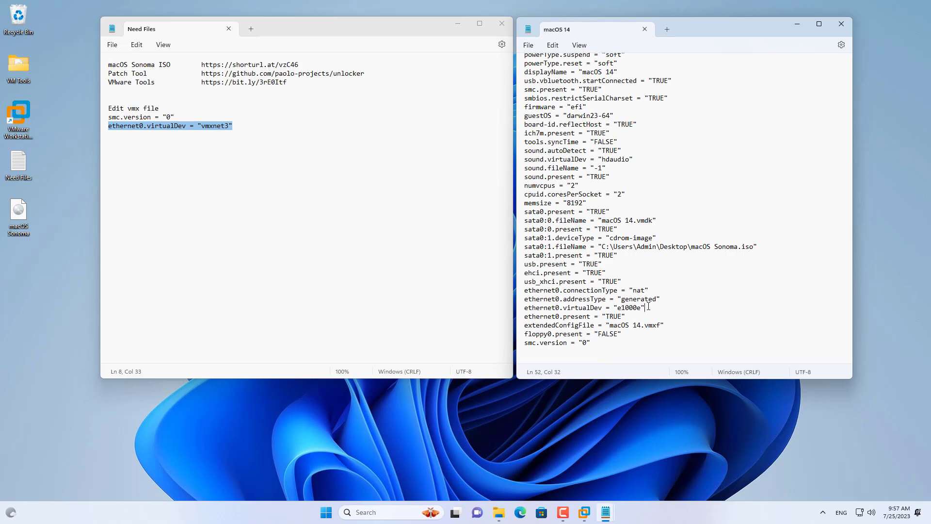
drag(649, 306, 511, 307)
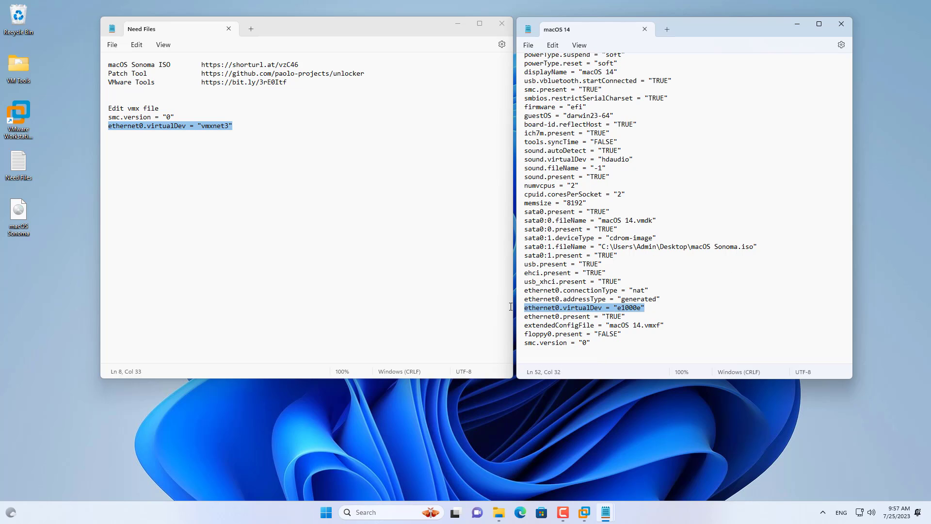
click(661, 304)
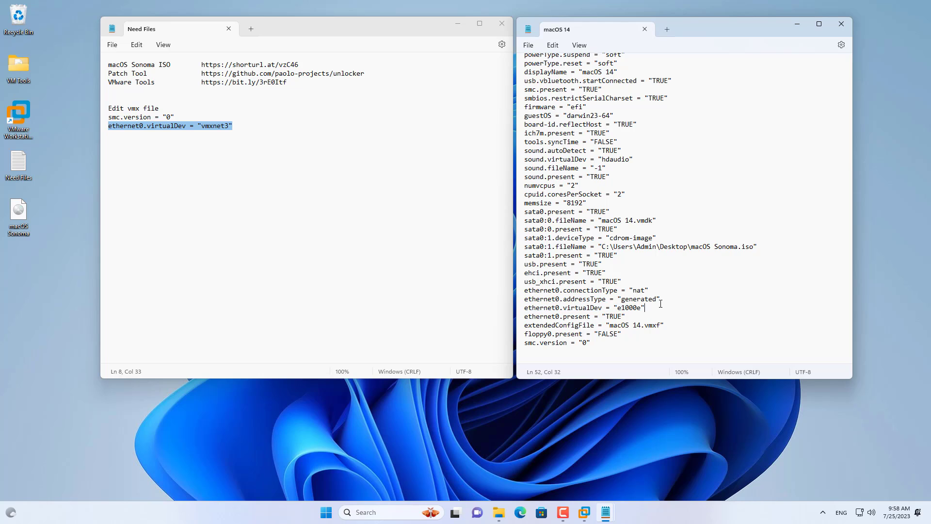
drag(642, 308, 617, 309)
text(vmxnet3)
drag(655, 308, 512, 308)
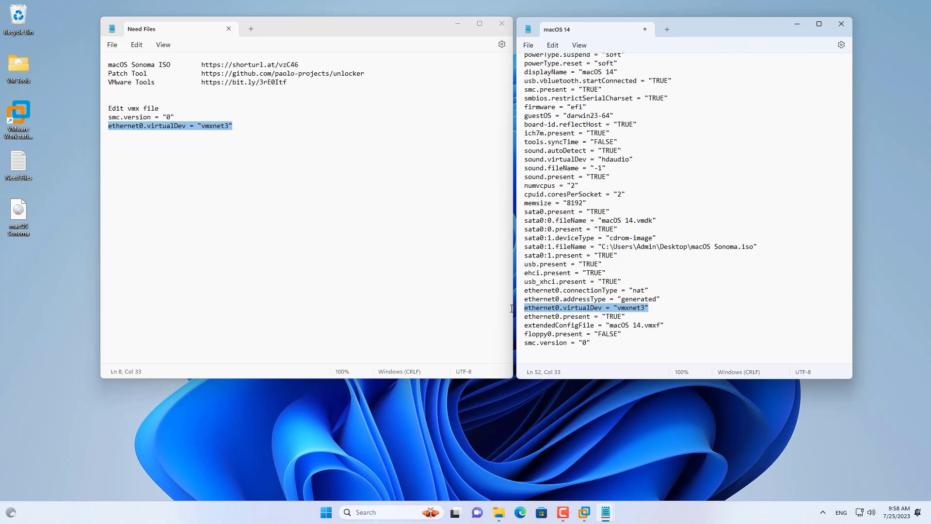
Save the edited macOS 14 .vmx file and close both it and the Need Files notes
click(528, 45)
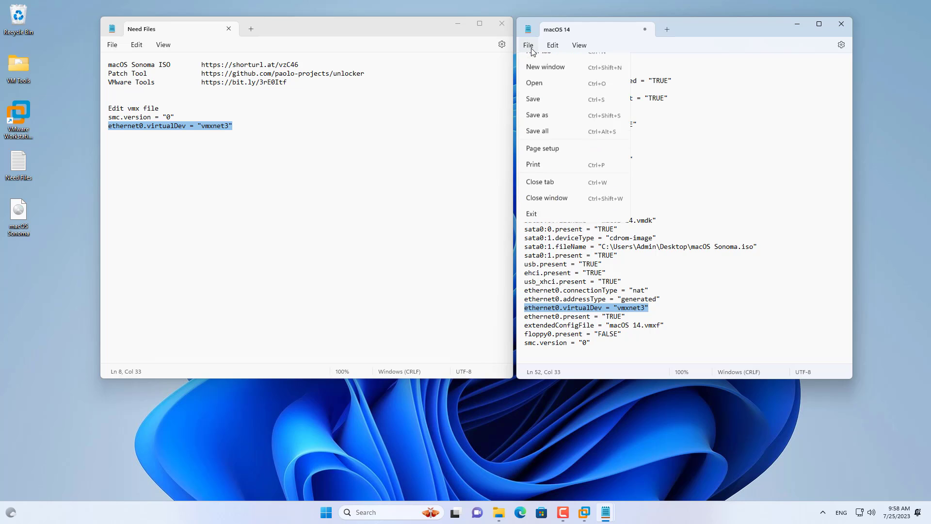
click(542, 112)
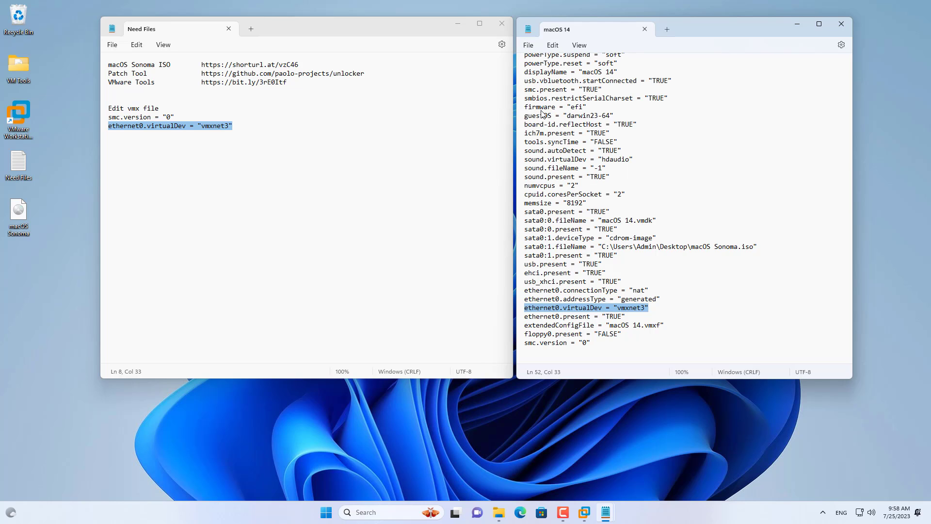
click(834, 29)
click(504, 25)
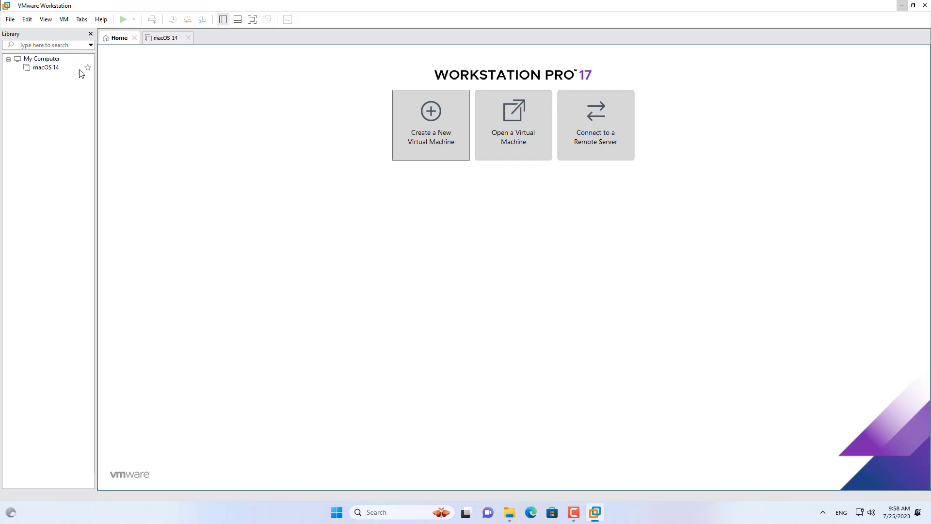
Power on the macOS 14 virtual machine from the VMware Workstation library
click(57, 69)
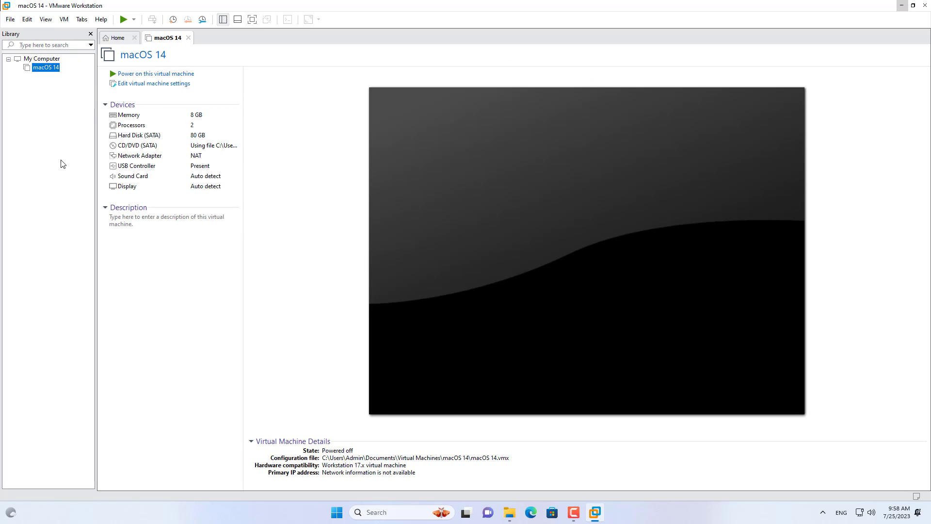
click(155, 74)
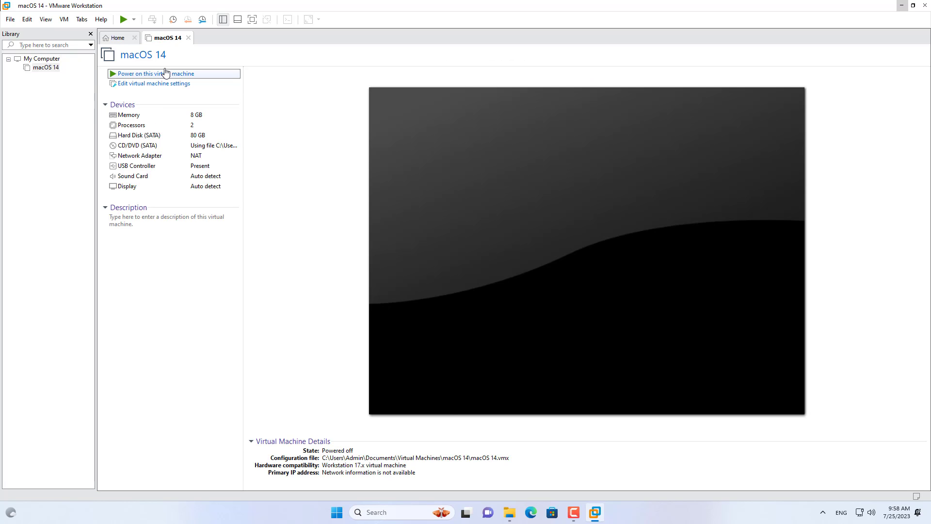
click(167, 72)
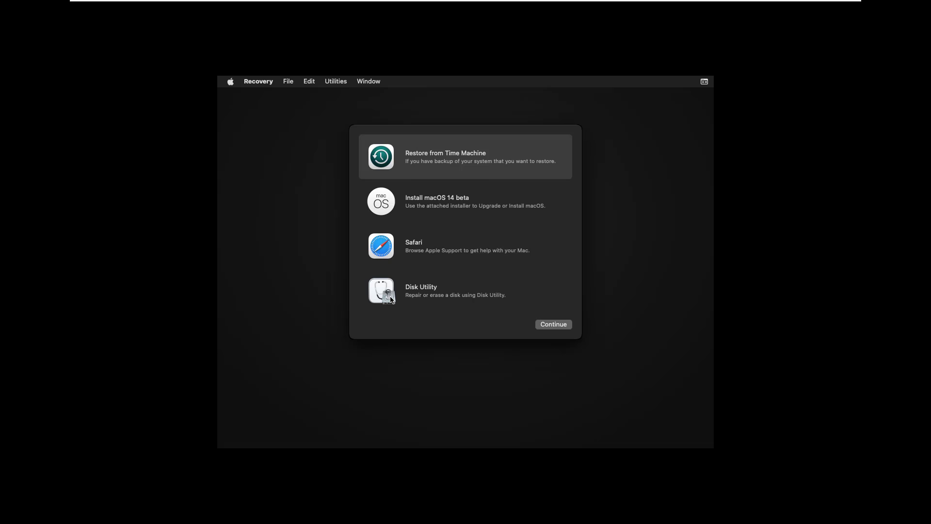
In Disk Utility, erase VMware Virtual SATA Hard Drive Media as Sonoma with APFS format and GUID Partition Map, then return to Recovery
click(391, 300)
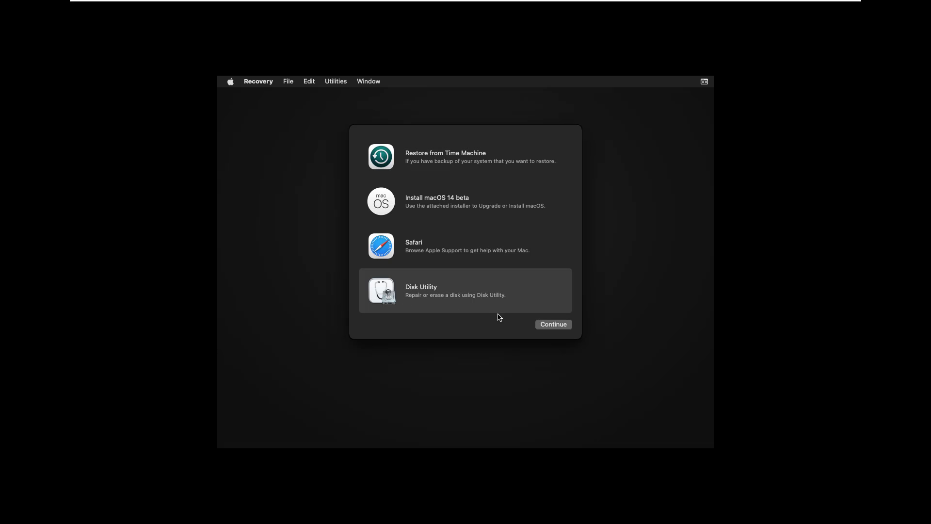
click(542, 329)
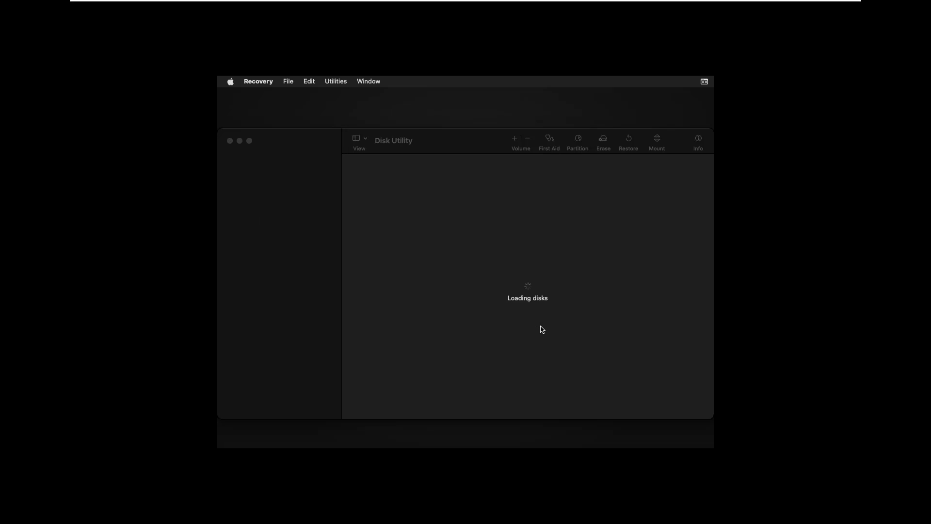
click(293, 170)
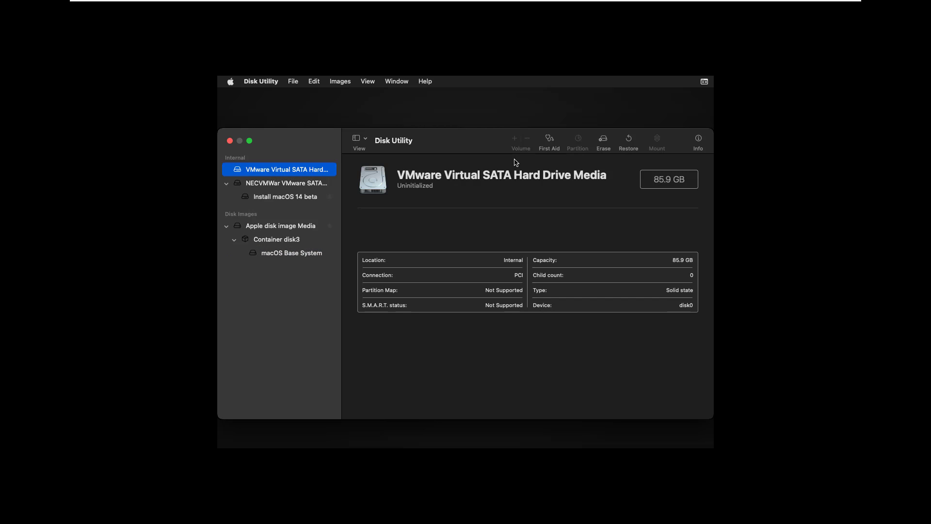
click(601, 142)
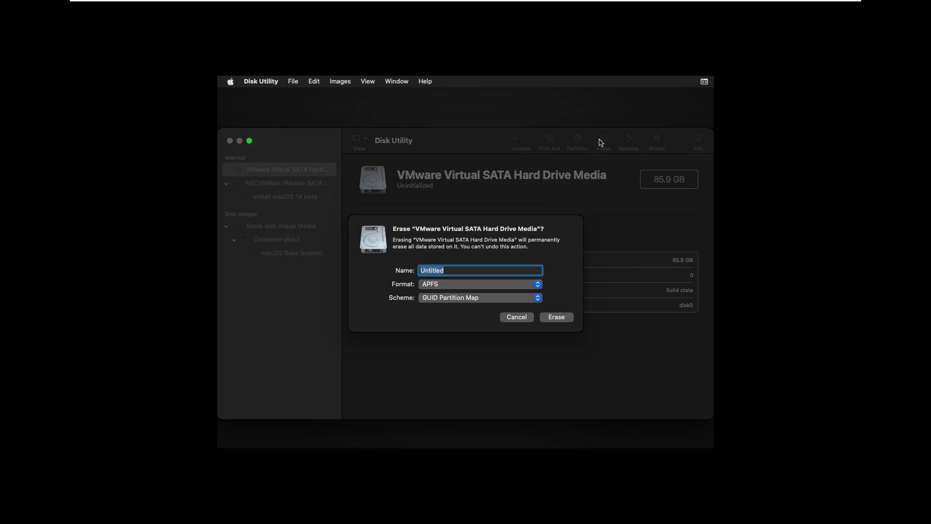
text(Sonoma)
click(553, 318)
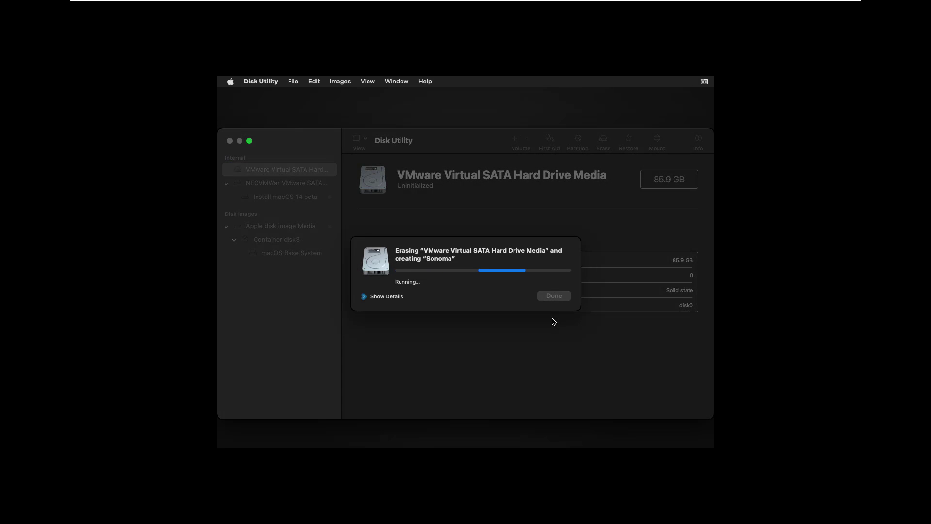
click(559, 297)
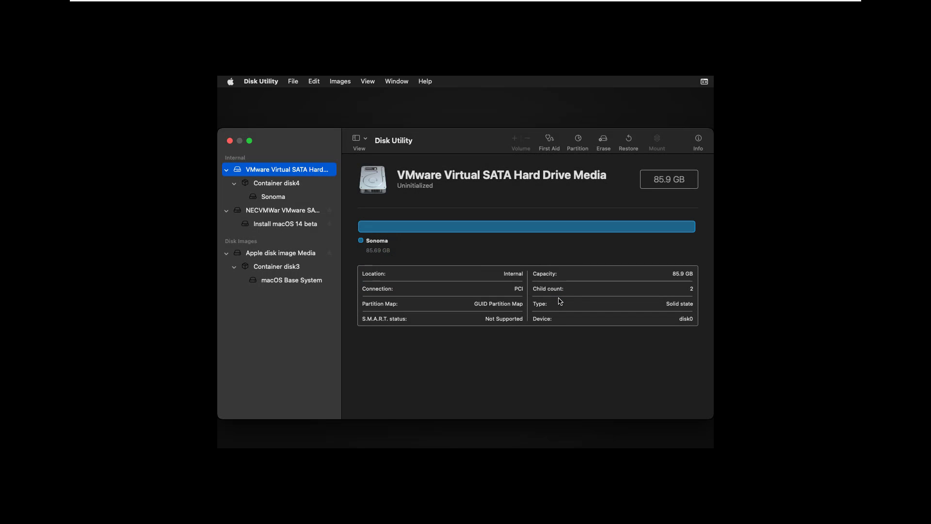
click(230, 141)
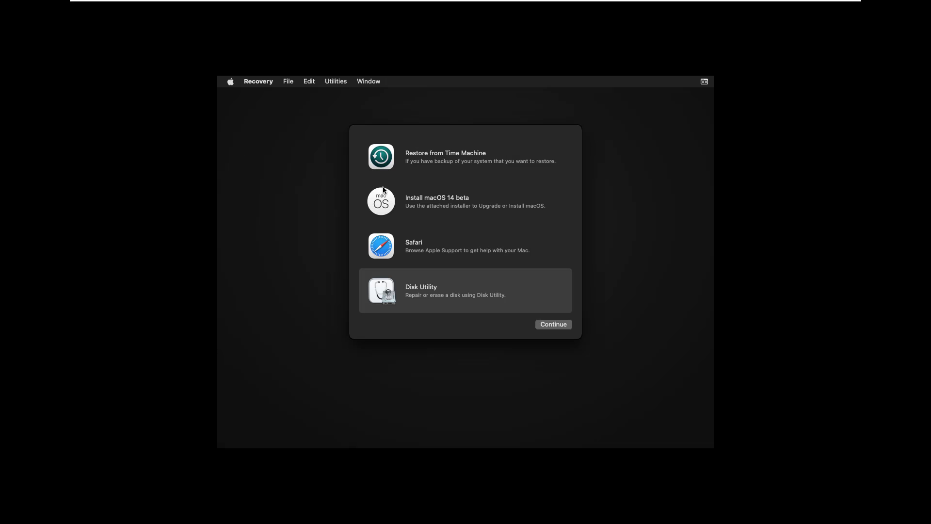
Start installing macOS 14 beta onto the Sonoma disk from the Recovery utilities
click(402, 205)
click(565, 329)
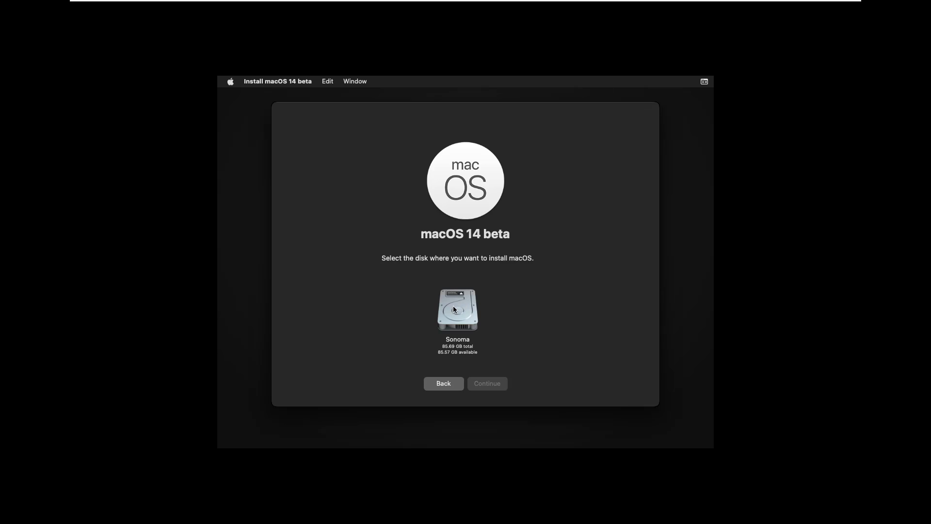
click(461, 307)
click(500, 382)
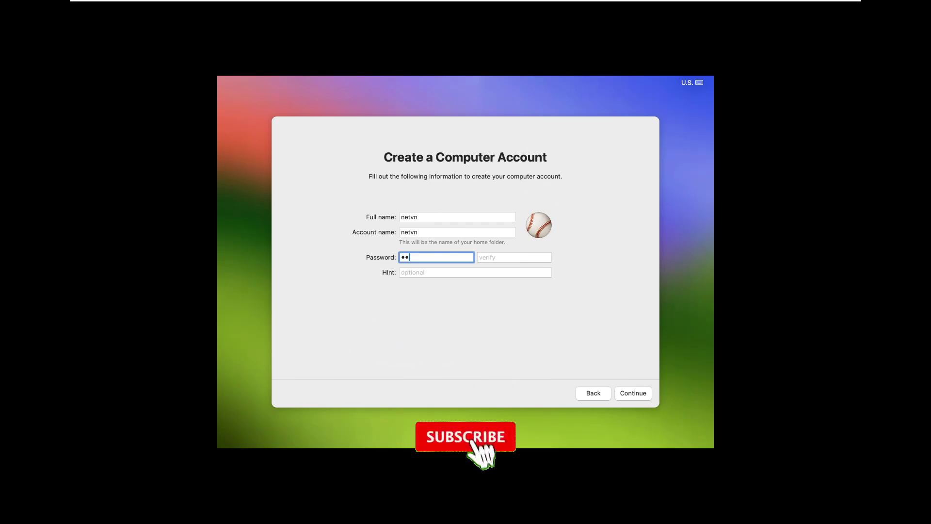
Enter and verify the computer account's password, leave the hint empty, and continue the macOS setup
text(1)
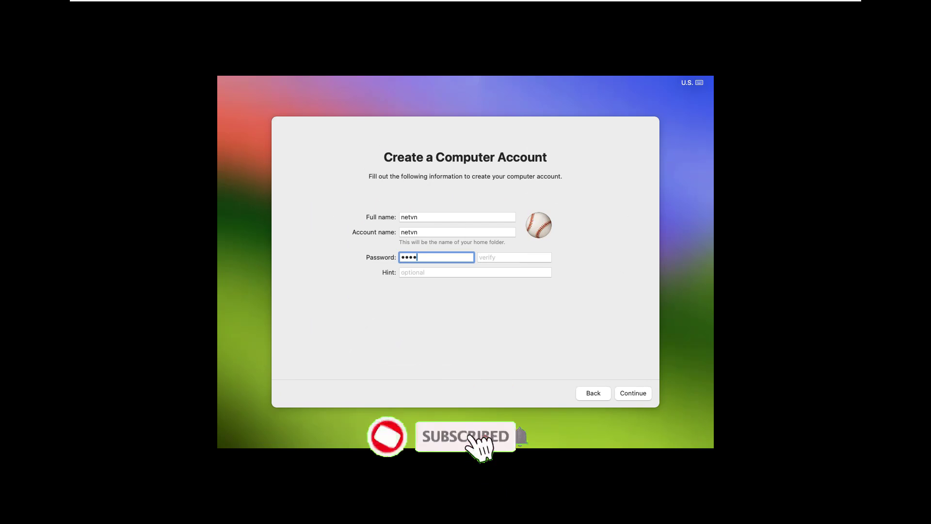
key(Tab)
text(1234)
key(Tab)
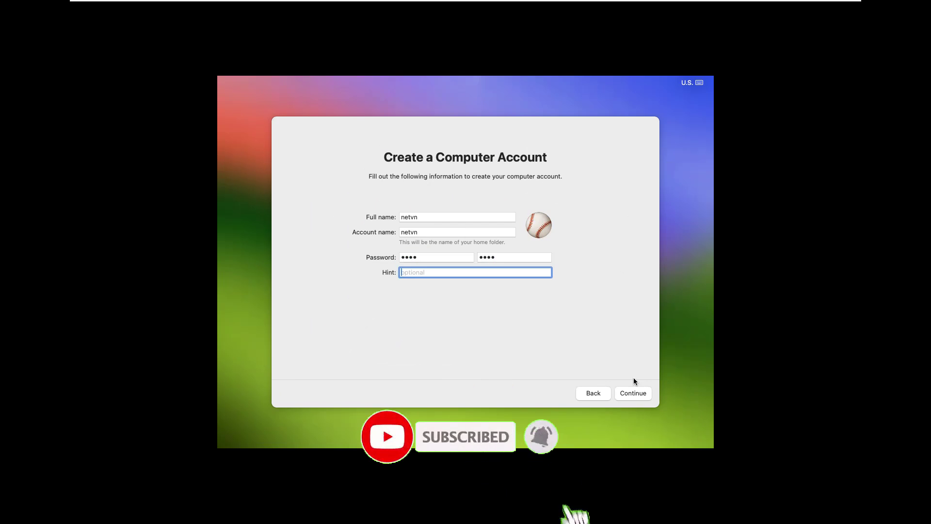
click(633, 392)
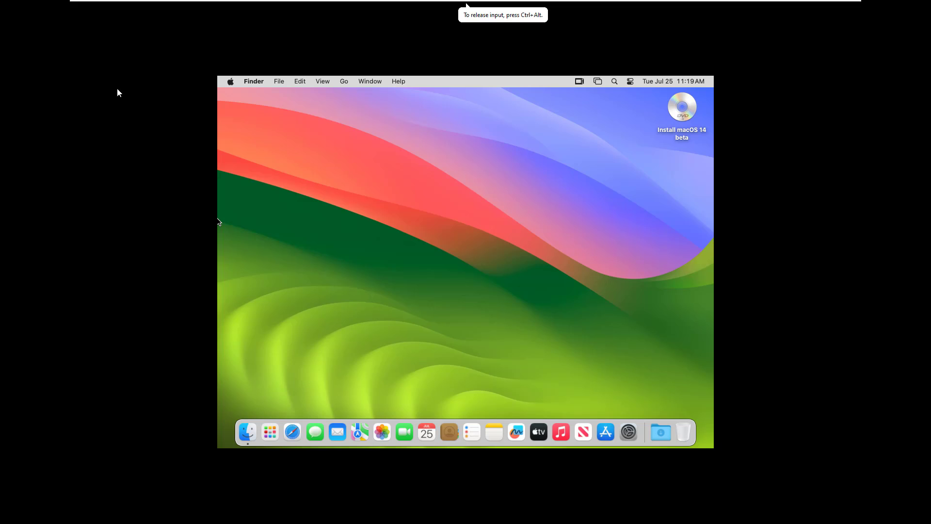
Eject the Install macOS 14 beta disc from the macOS desktop
click(678, 111)
right_click(677, 111)
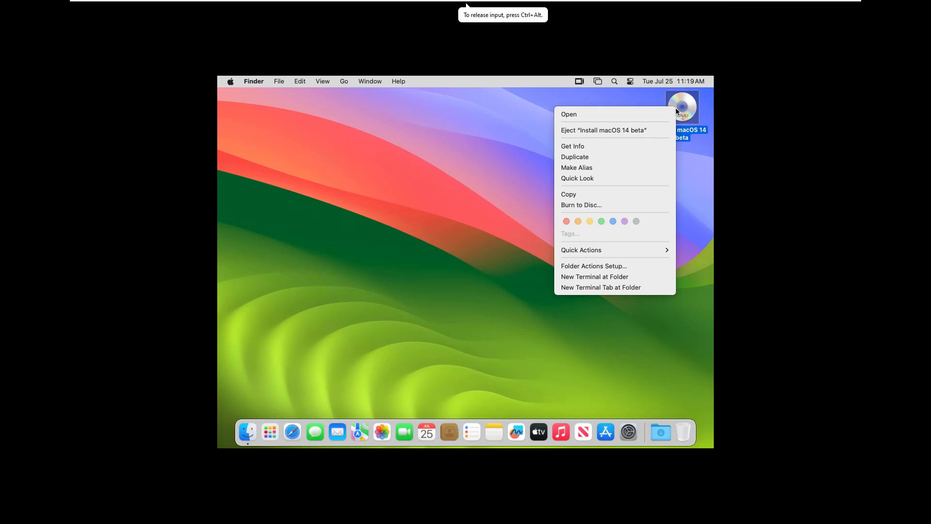
click(618, 129)
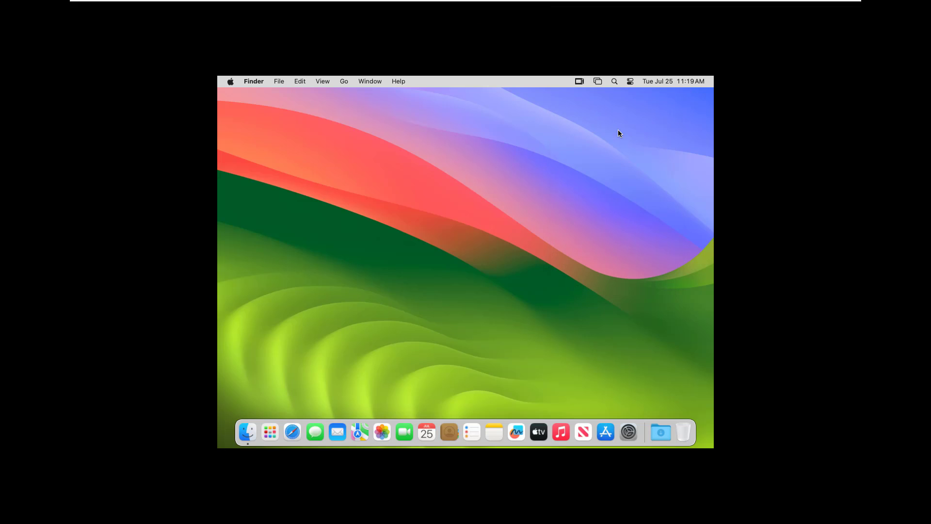
Switch to Windows and review the VMware Tools link in the Need Files notes and the darwin image in the VM Tools folder
mouse_move(748, 1)
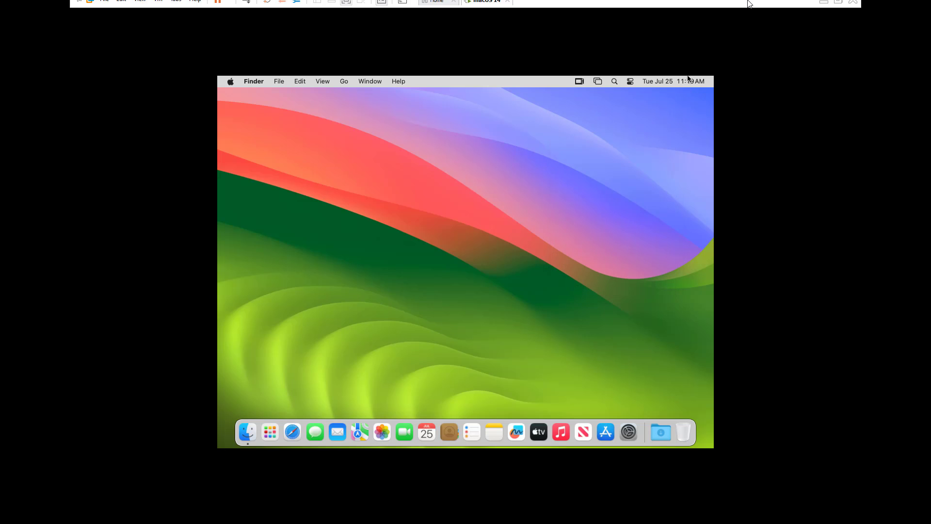
click(824, 7)
click(605, 512)
drag(430, 81, 339, 84)
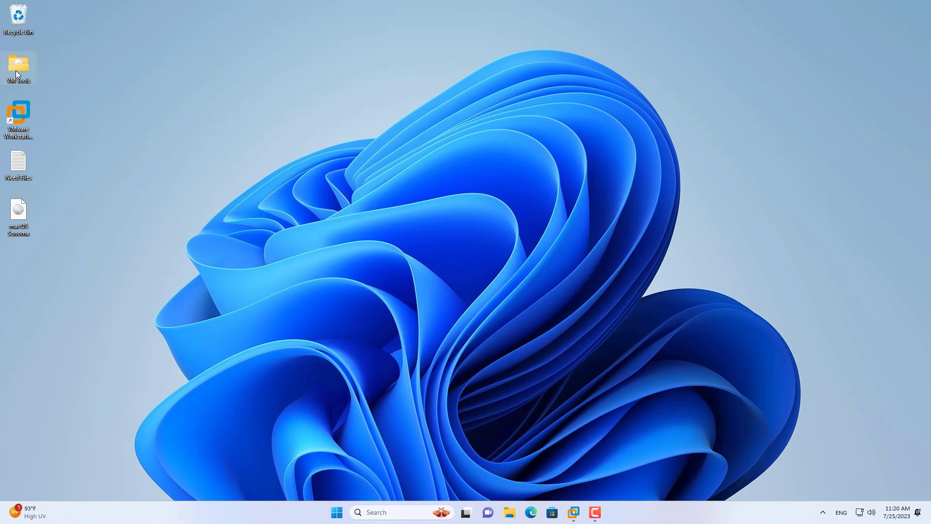
double_click(16, 71)
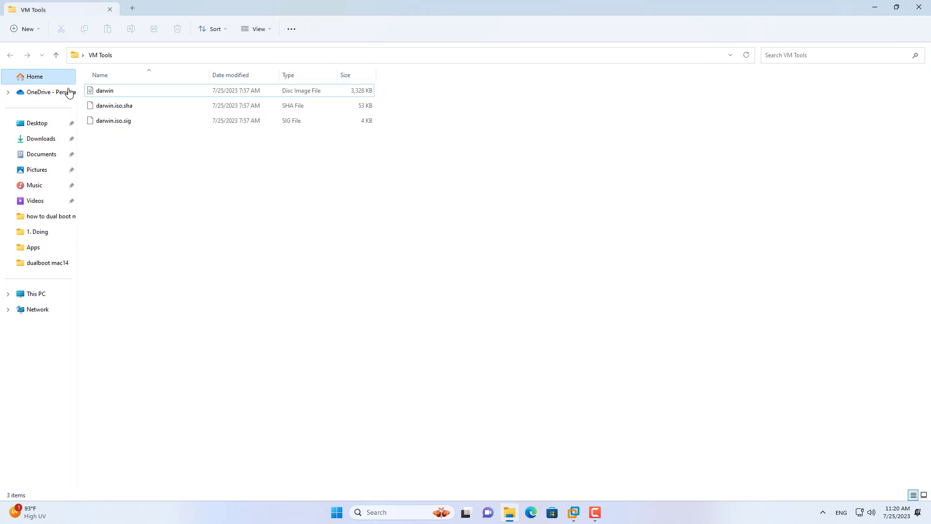
click(107, 91)
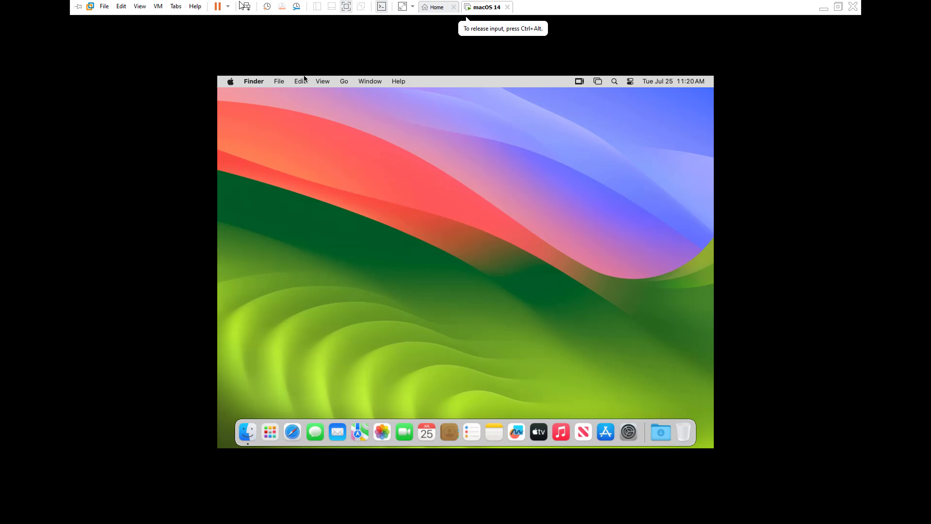
Set the virtual machine's CD/DVD (SATA) drive to use darwin.iso from the VM Tools folder on the Desktop
click(158, 6)
mouse_move(184, 32)
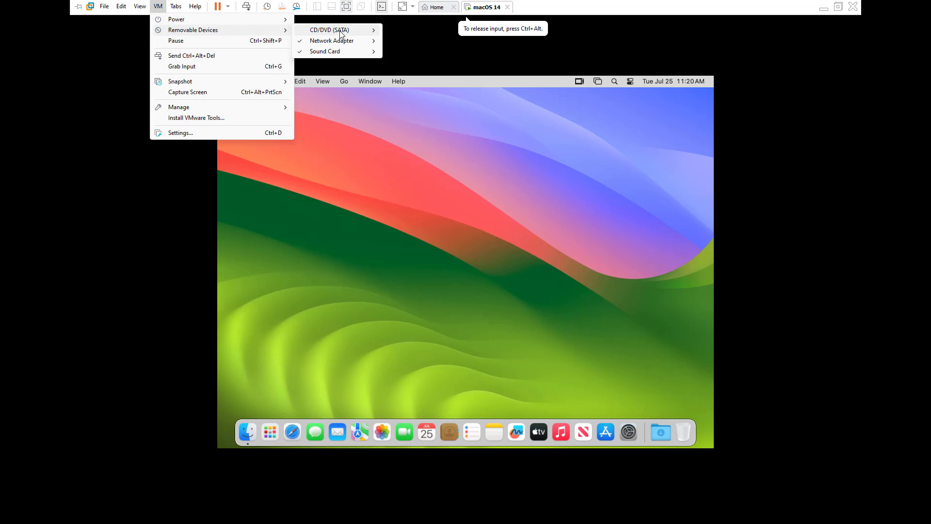
mouse_move(340, 30)
click(405, 41)
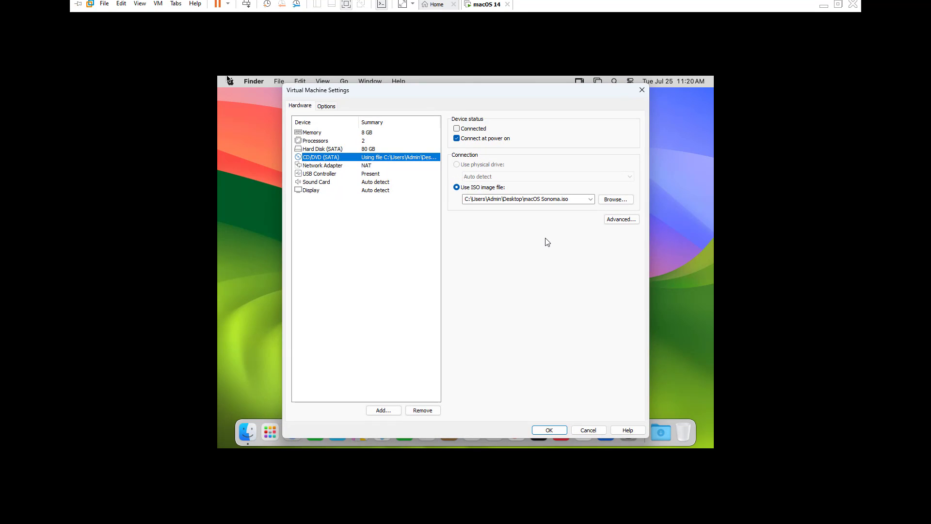
click(615, 200)
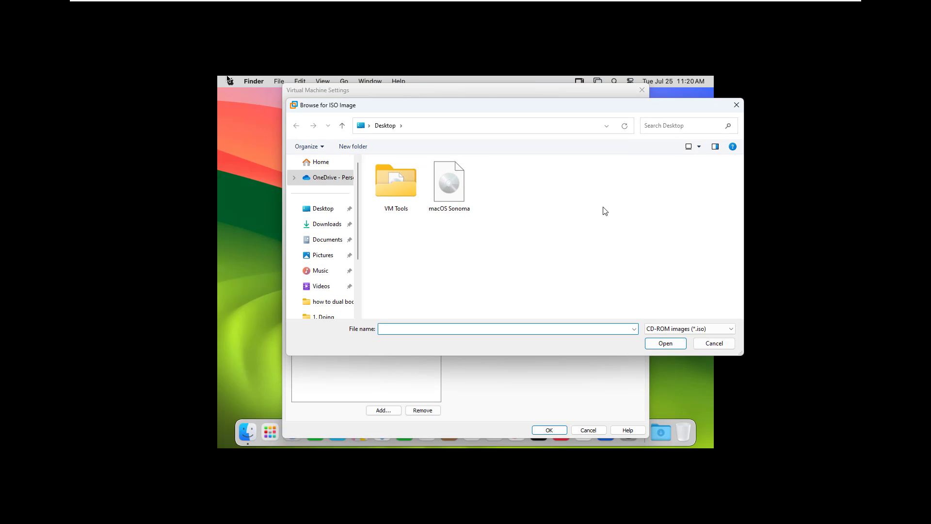
double_click(399, 194)
click(388, 179)
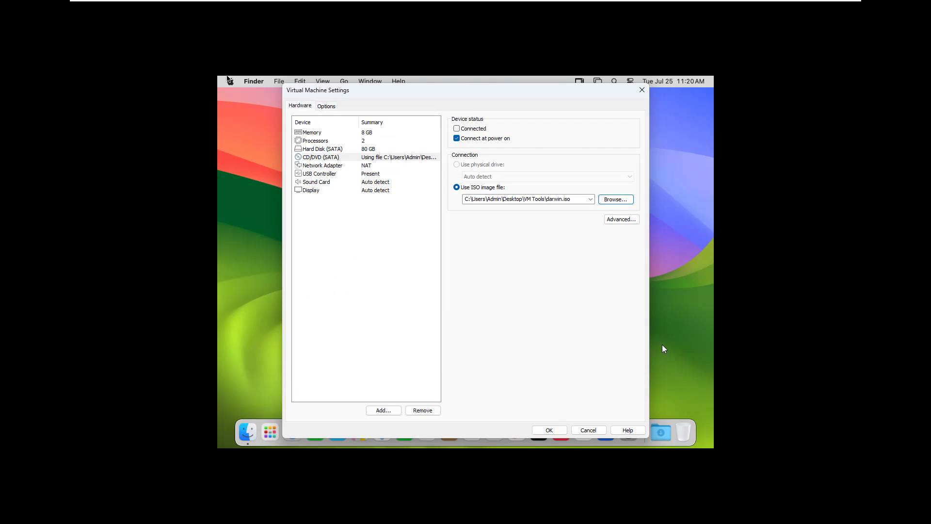
drag(579, 199, 457, 196)
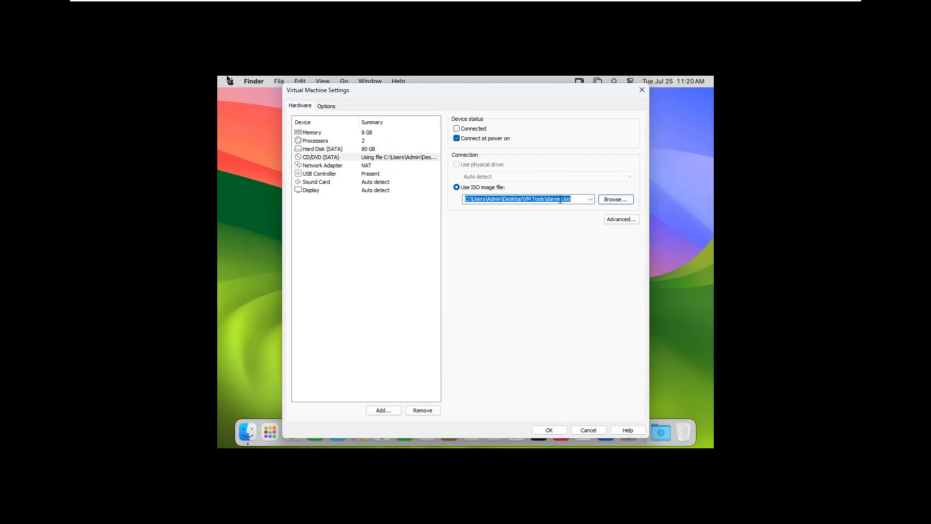
click(549, 430)
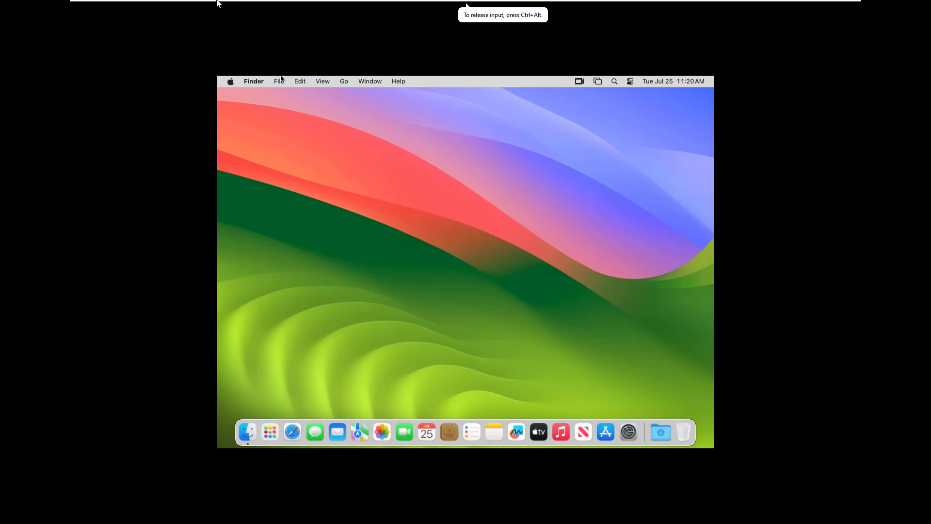
Connect the virtual machine's CD/DVD (SATA) drive to mount the VMware Tools disc in macOS
mouse_move(217, 2)
click(158, 6)
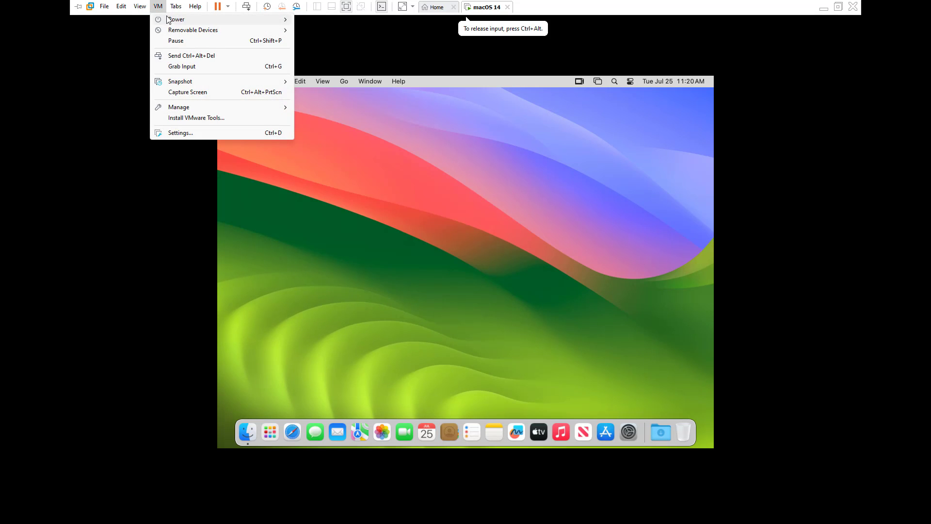
mouse_move(189, 31)
mouse_move(322, 34)
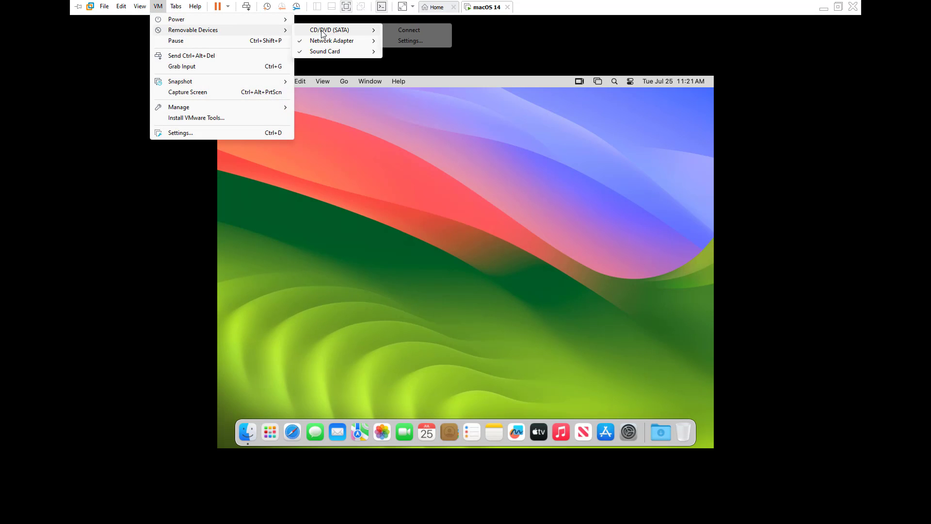
click(409, 30)
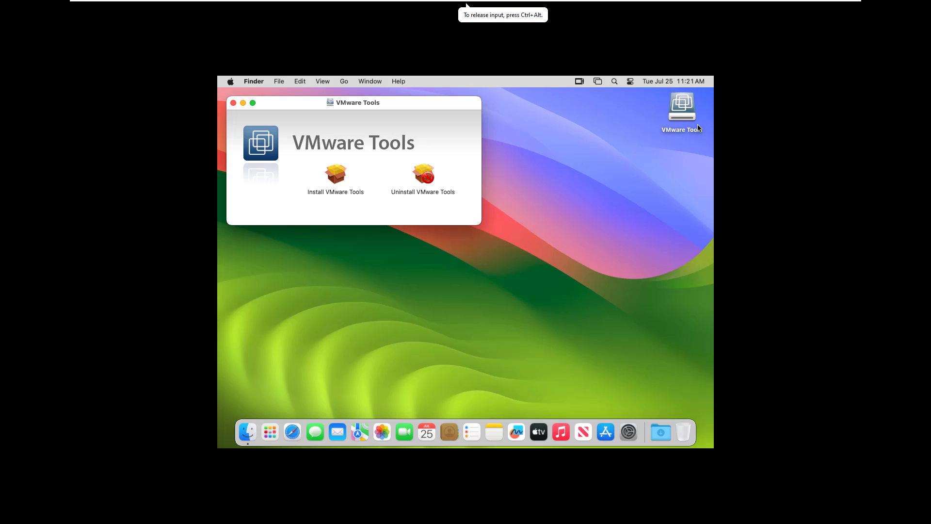
Run Install VMware Tools from the mounted disc, authorize it with the account password, and let Installer administer the computer
click(343, 177)
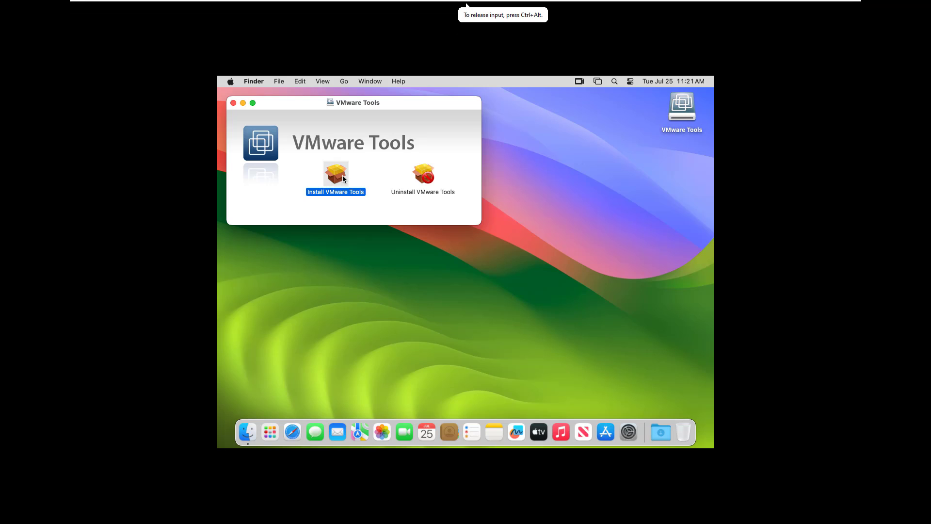
double_click(336, 176)
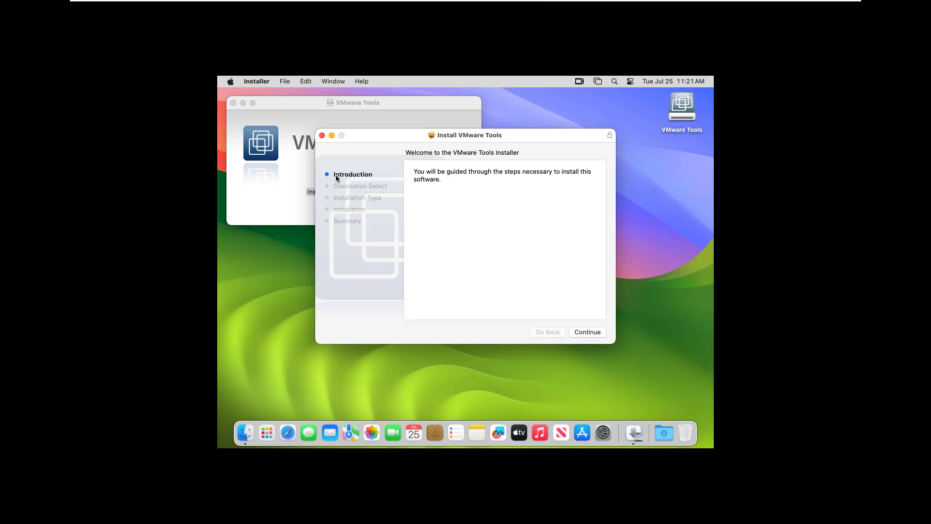
click(593, 333)
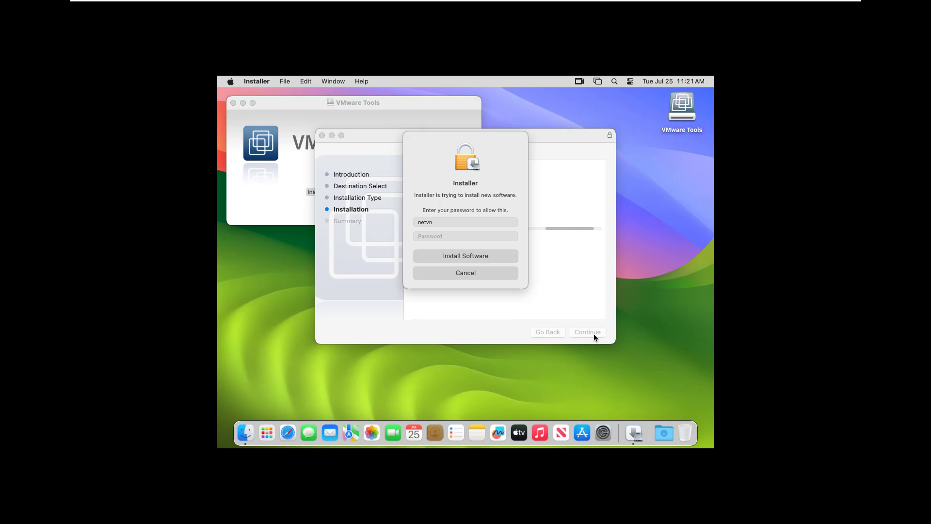
text(•••)
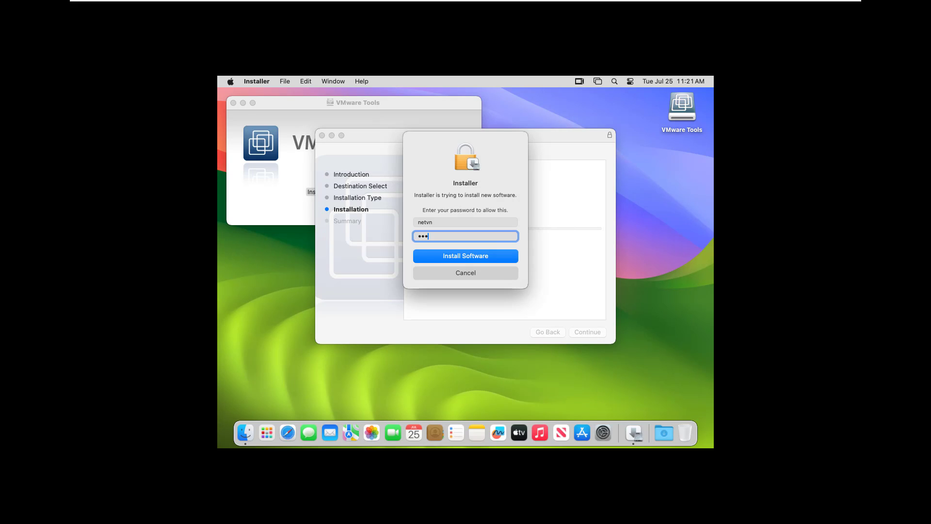
text(•)
click(487, 258)
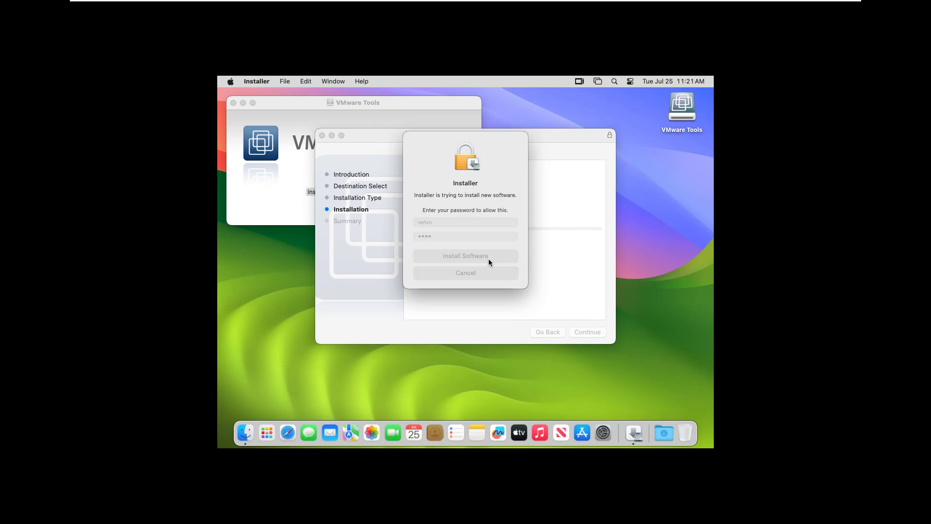
click(492, 241)
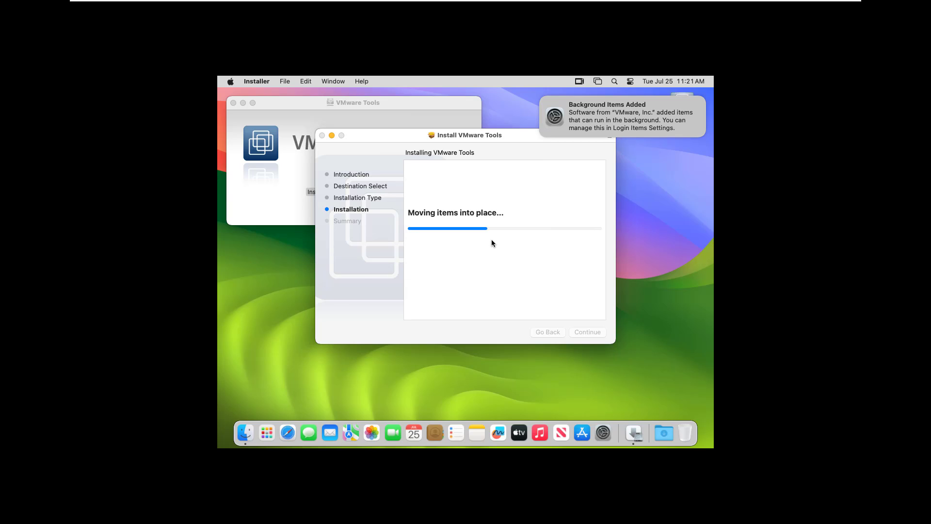
Allow system software from VMware, Inc. in Privacy & Security using the account password, postpone the restart, and close System Settings
click(463, 255)
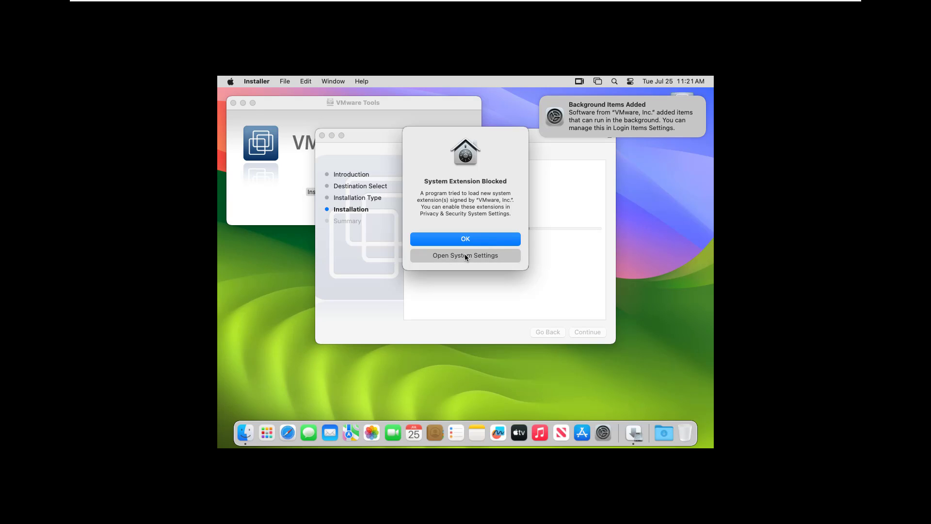
scroll(633, 241, down, 15)
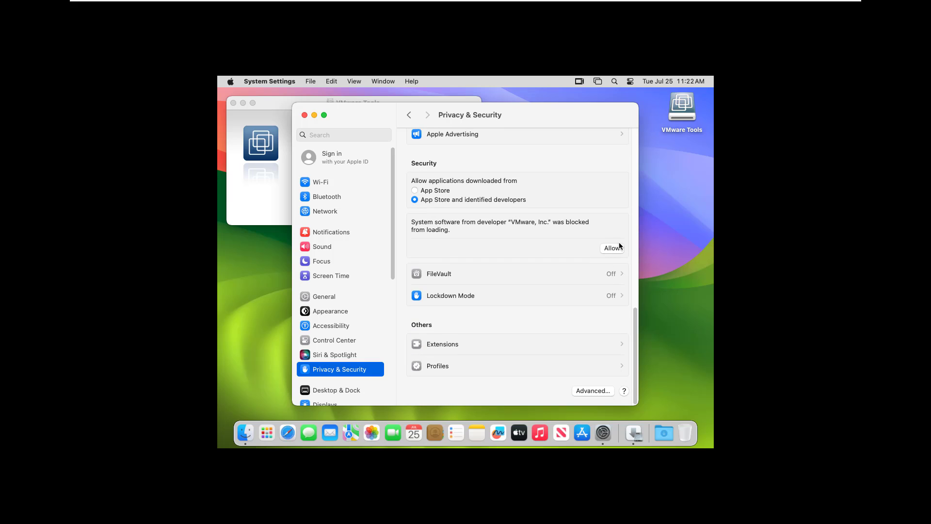
click(607, 247)
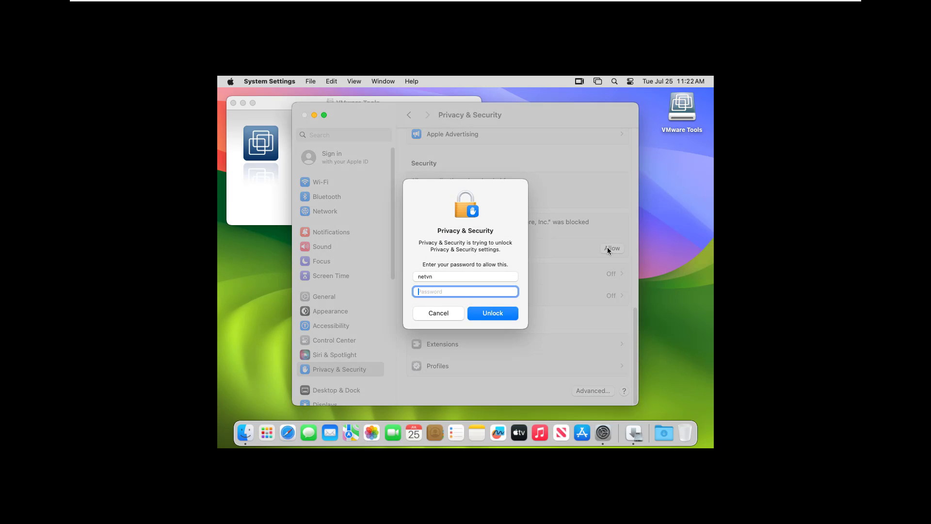
text(••••)
click(507, 314)
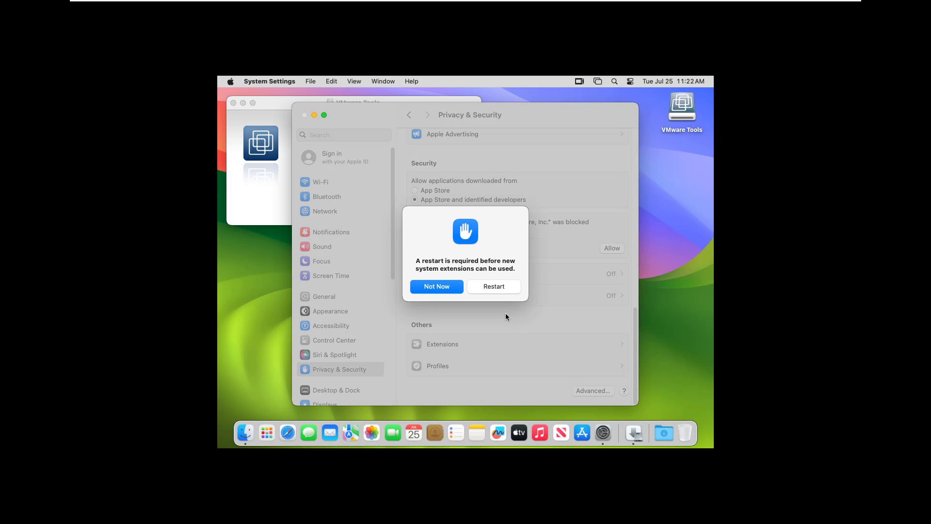
click(440, 288)
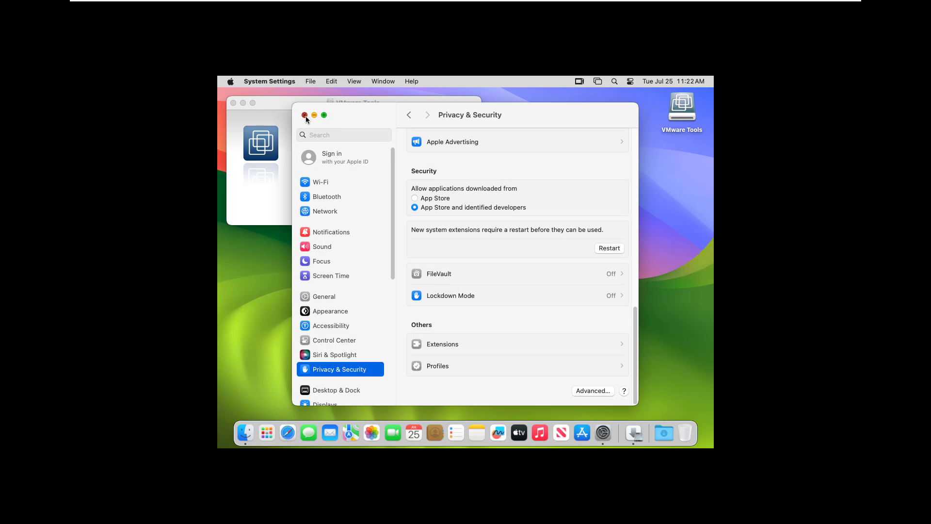
click(305, 116)
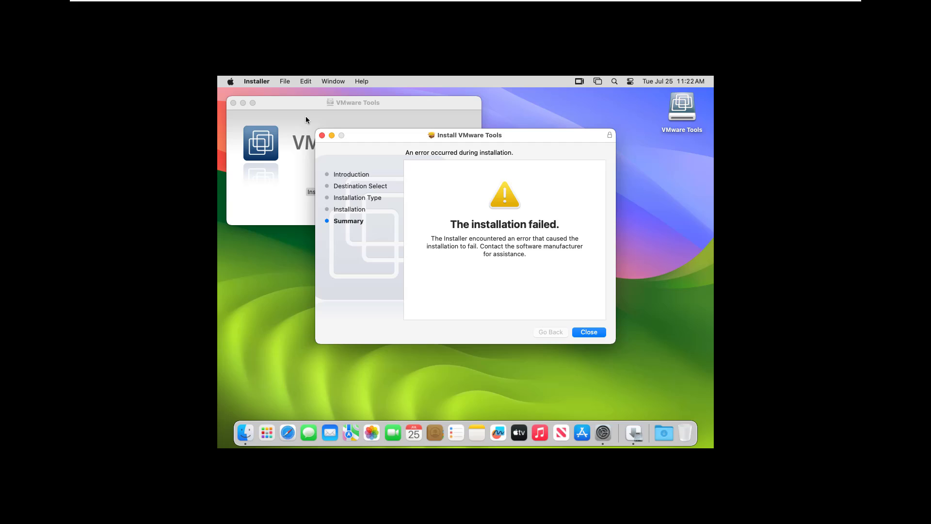
Close the installer and run Install VMware Tools again, entering the account password and granting Installer administration access
click(589, 332)
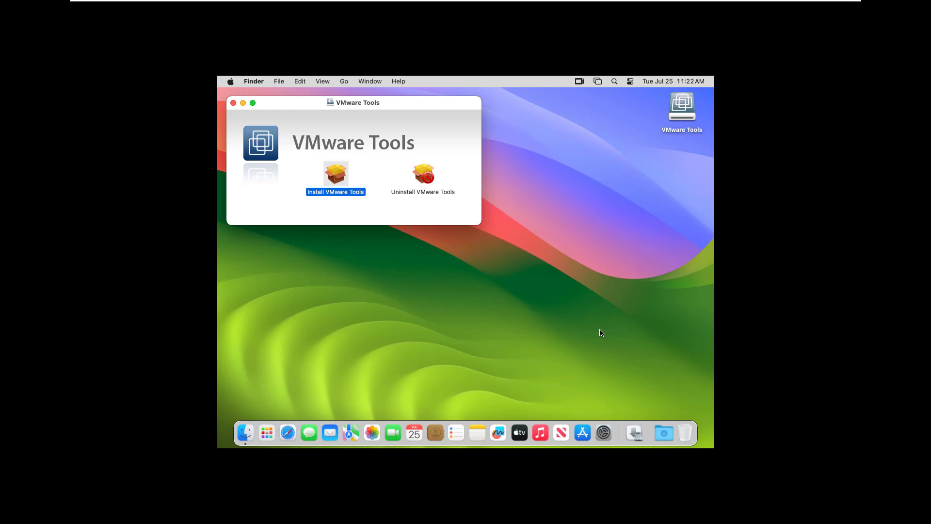
double_click(339, 177)
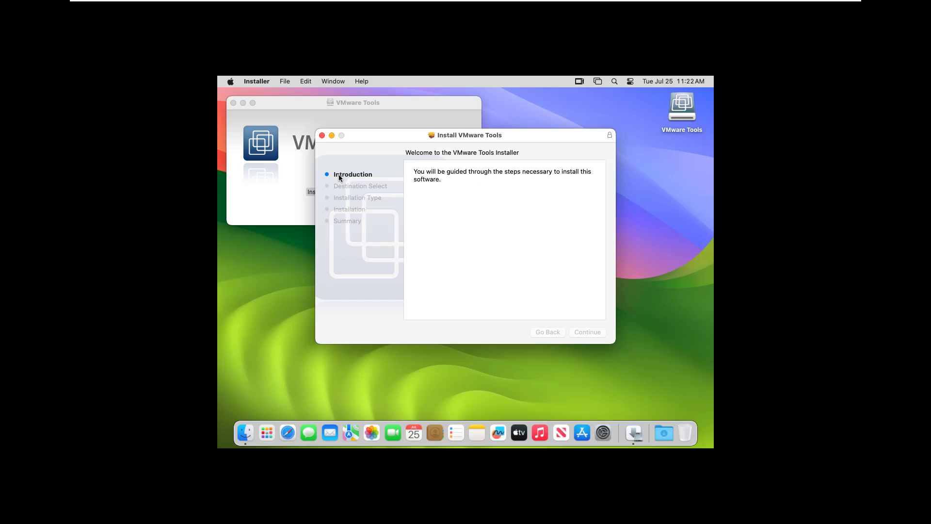
click(588, 331)
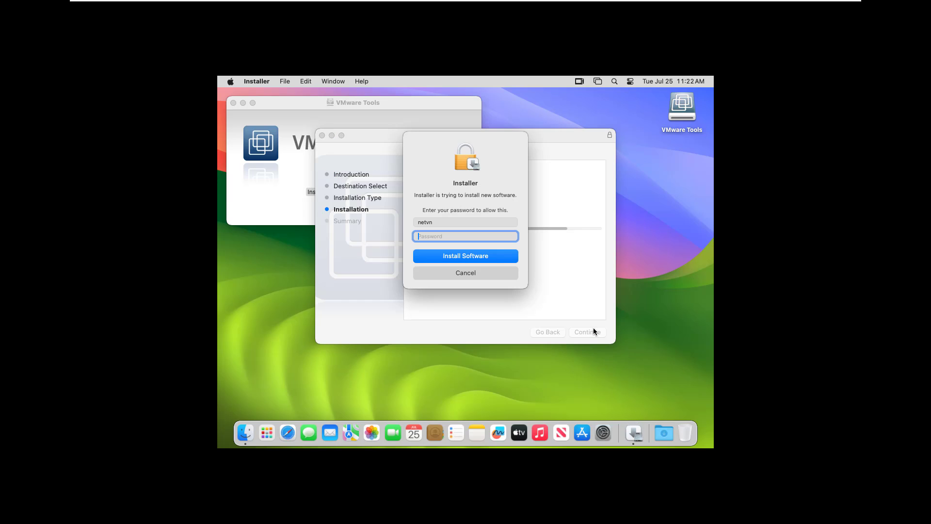
text(•••)
click(486, 261)
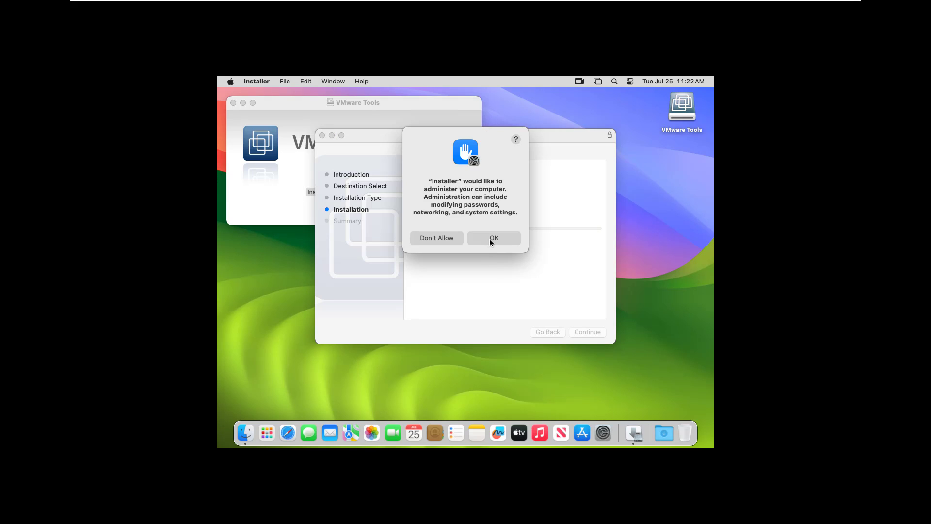
click(495, 236)
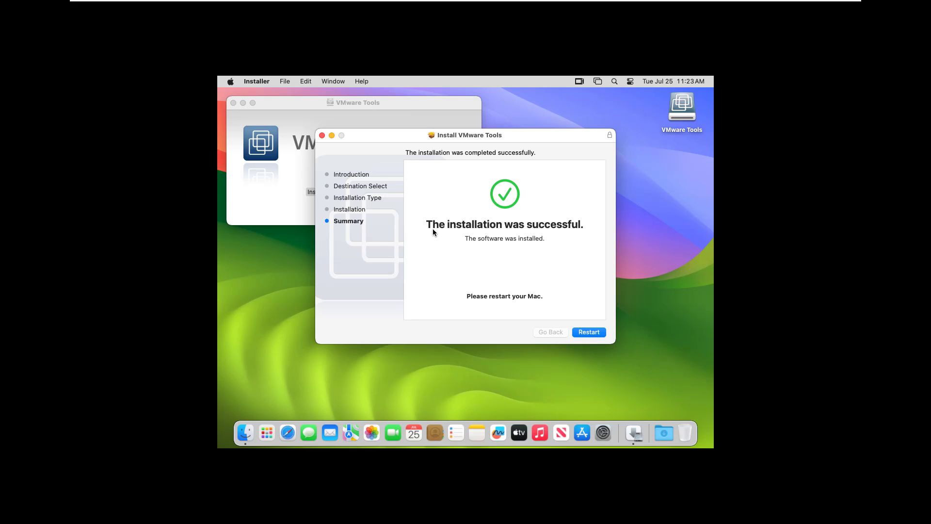
Restart the Mac from the VMware Tools installer and log back in with the account password
click(598, 333)
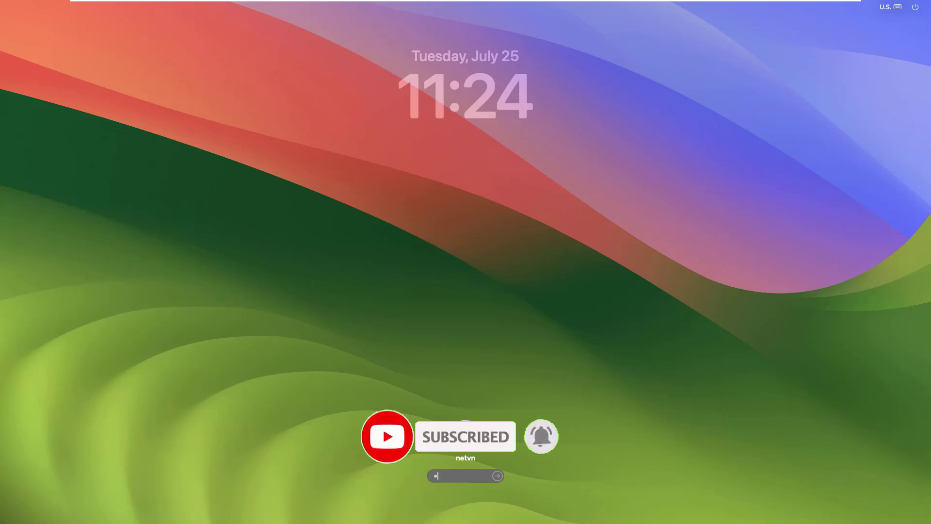
text(••)
key(Return)
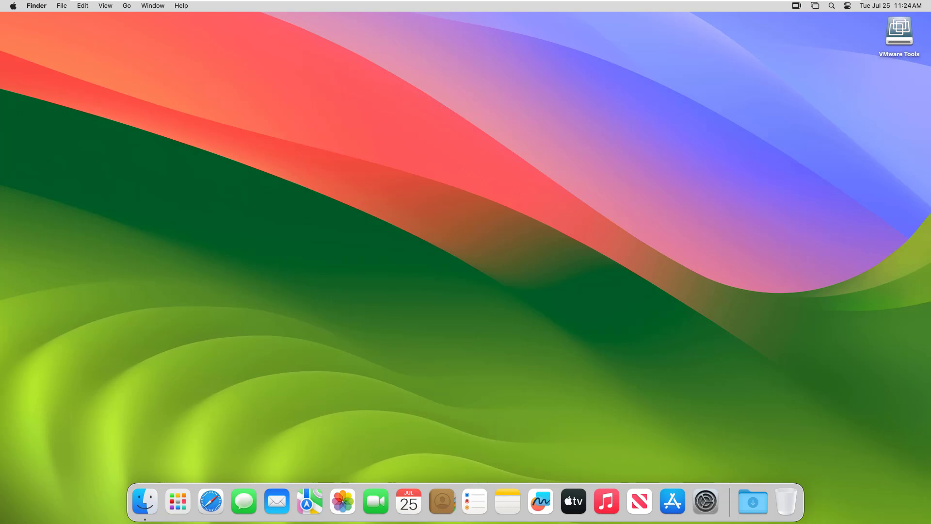